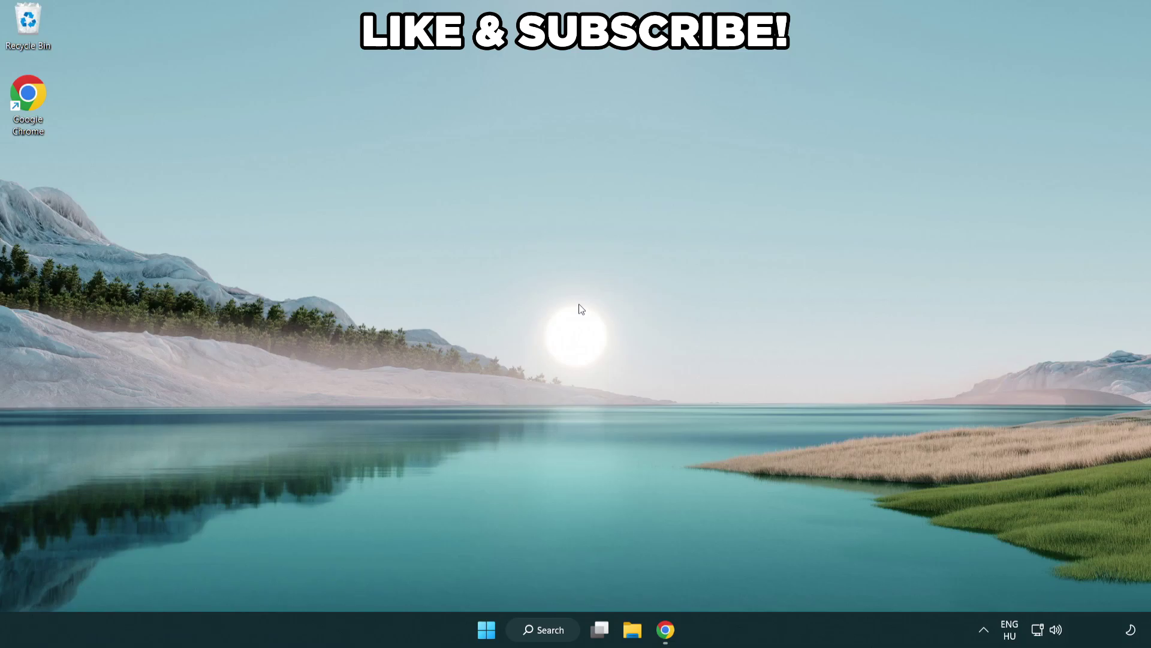
Search Windows for 'edit power plan' to find the Edit power plan item
{"action": "left_click", "coordinate": [548, 629]}
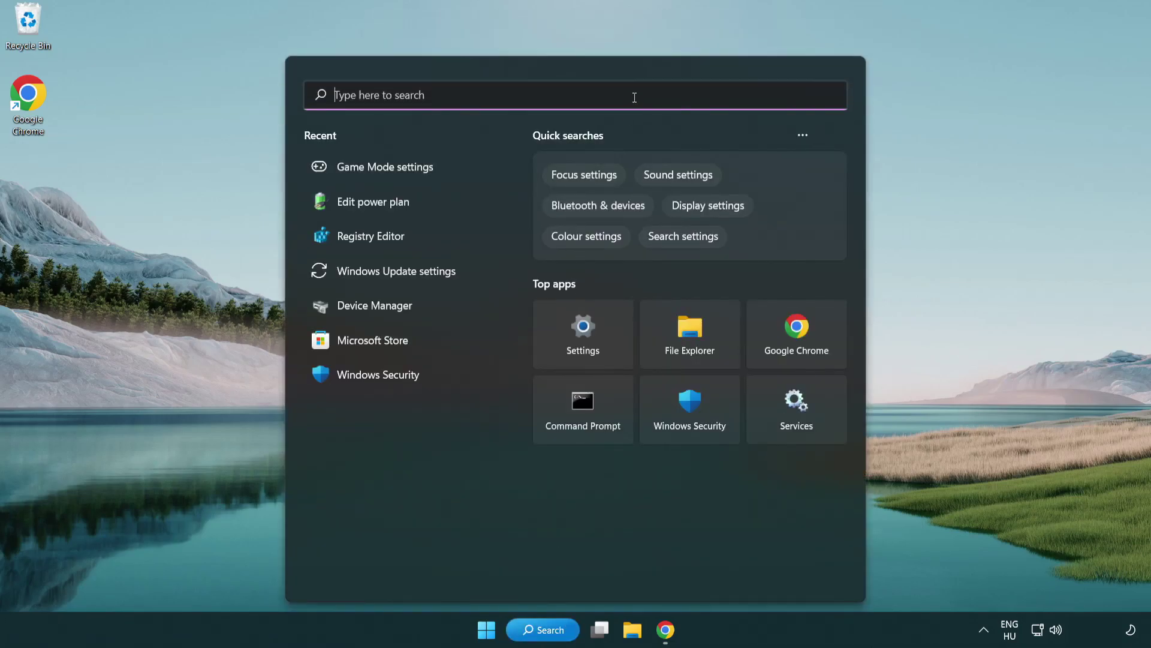
{"action": "type", "text": "edit power "}
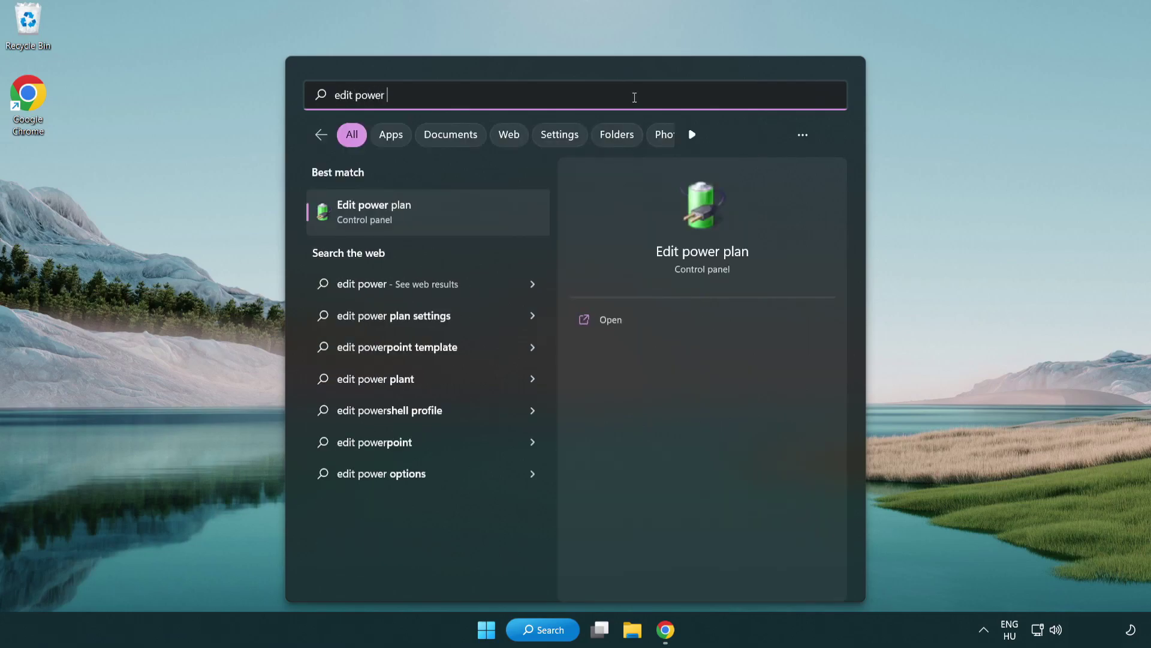
{"action": "type", "text": "plan"}
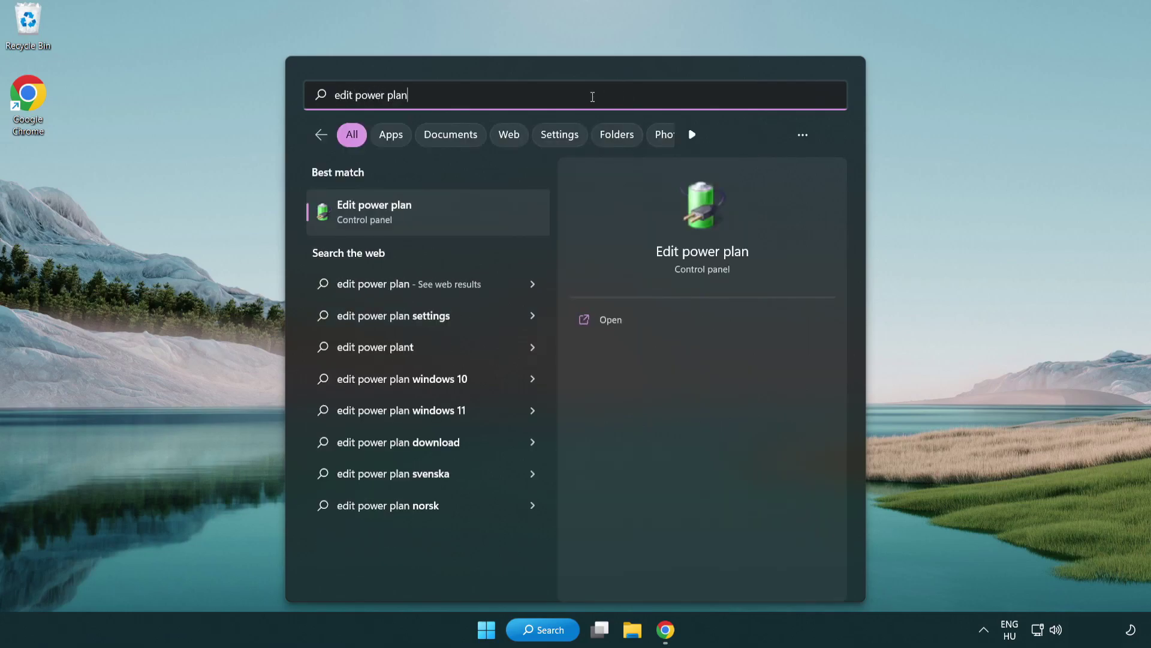
Change the active power plan from Balanced to High performance in Power Options
{"action": "left_click", "coordinate": [432, 213]}
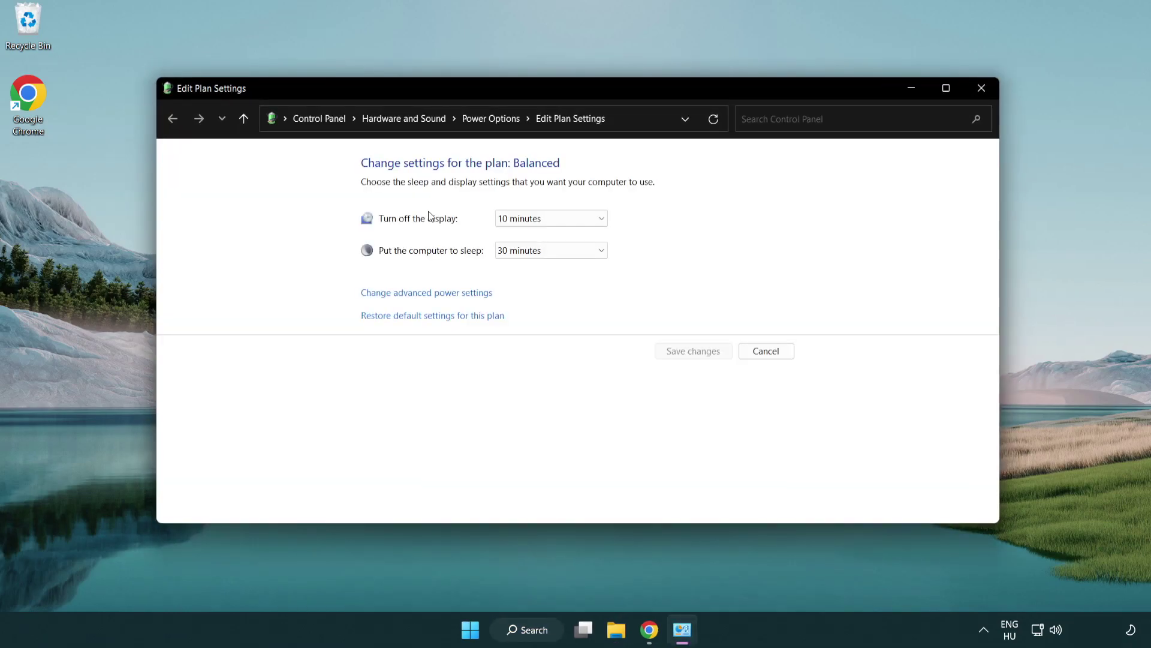
{"action": "left_click", "coordinate": [491, 118]}
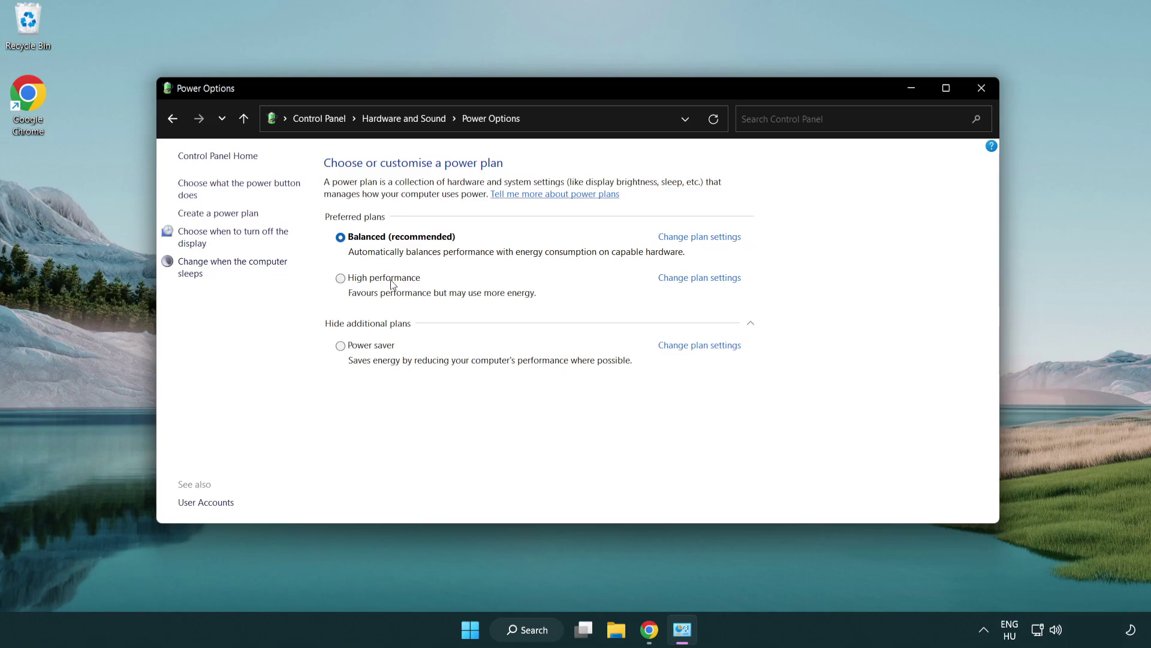
{"action": "left_click", "coordinate": [340, 278]}
Close Power Options and search Windows for 'device manager'
{"action": "left_click", "coordinate": [980, 91]}
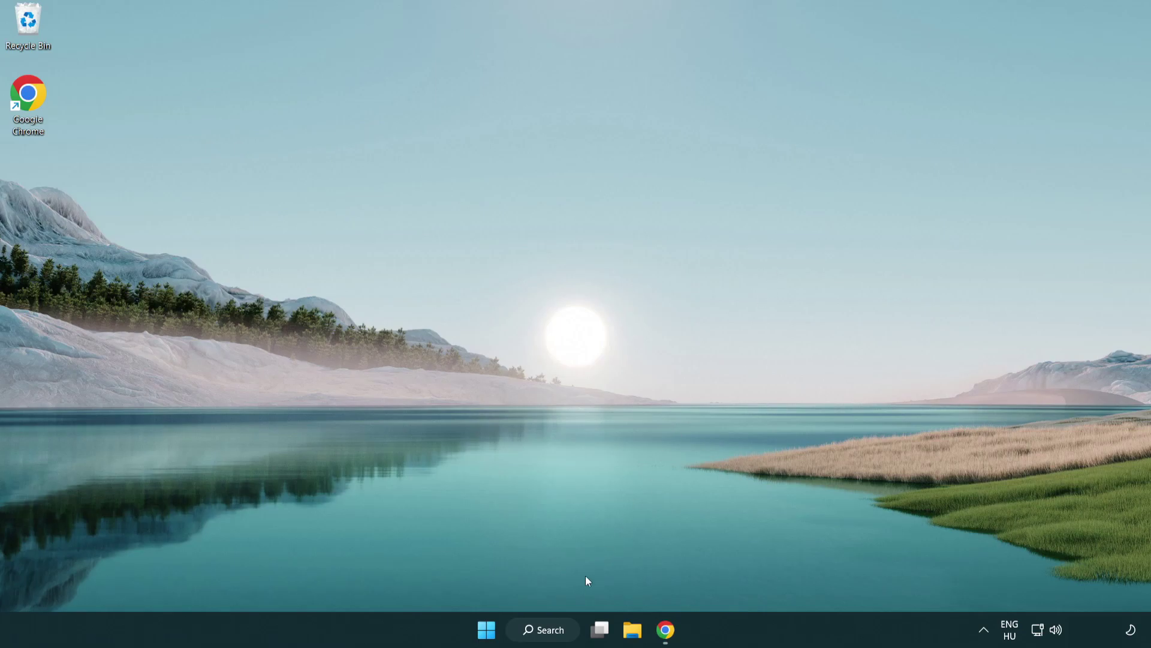
{"action": "left_click", "coordinate": [549, 629]}
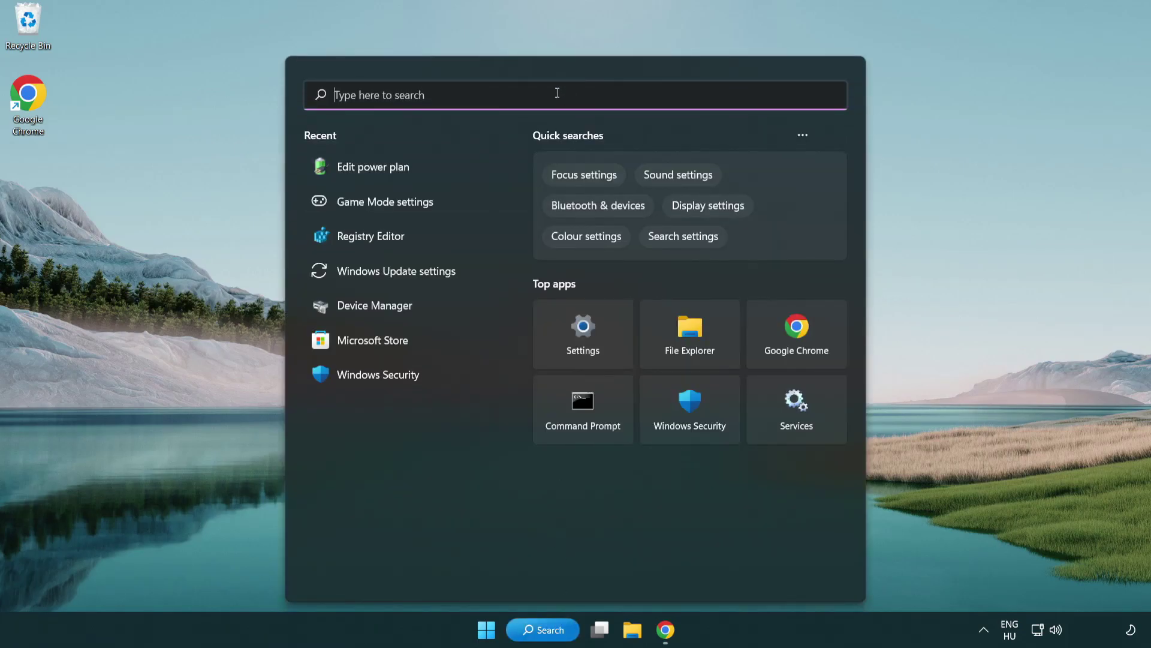
{"action": "type", "text": "device manager"}
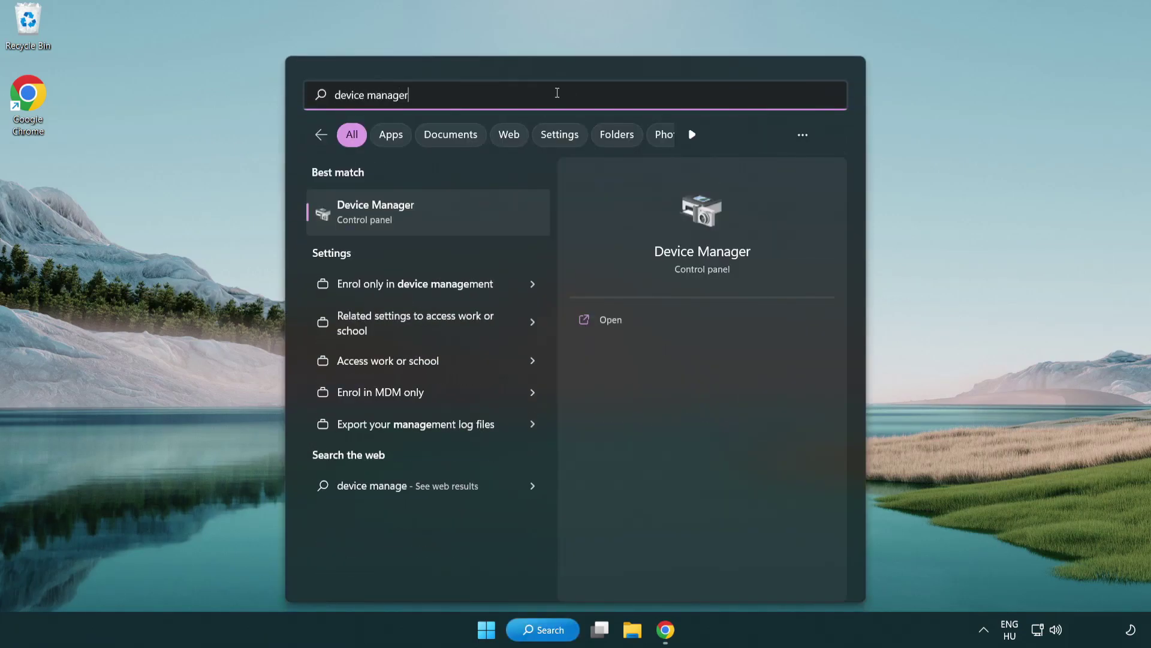
Launch Device Manager, expand Display adapters and bring up VMware SVGA 3D's context menu
{"action": "left_click", "coordinate": [440, 215]}
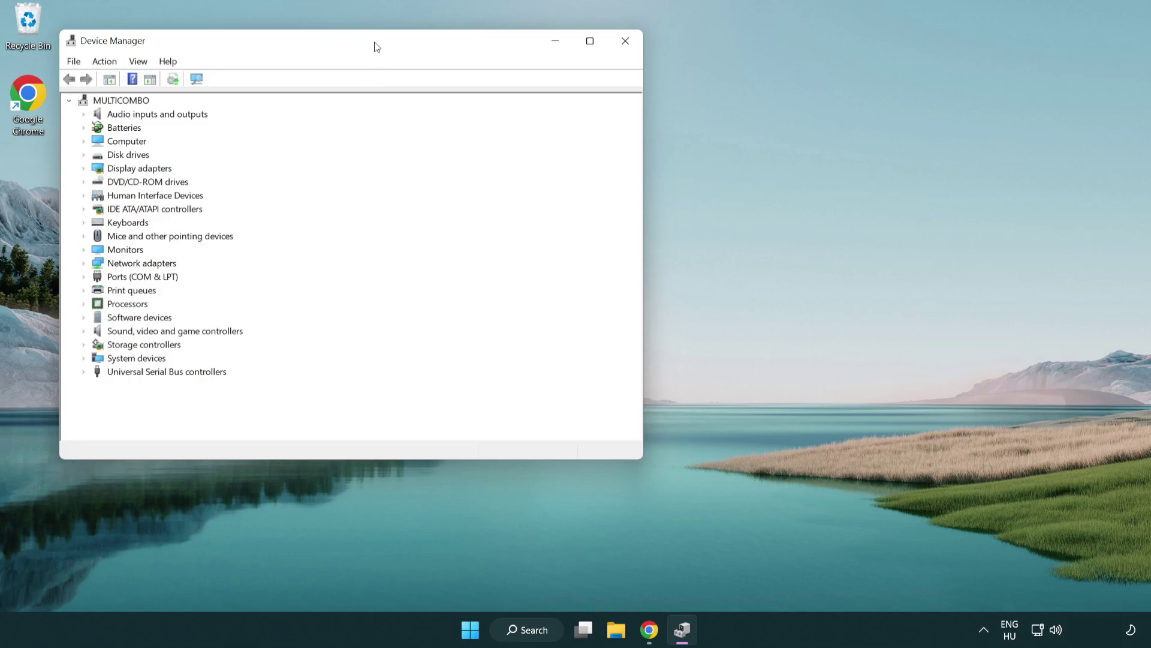
{"action": "left_click_drag", "start_coordinate": [377, 46], "coordinate": [591, 107]}
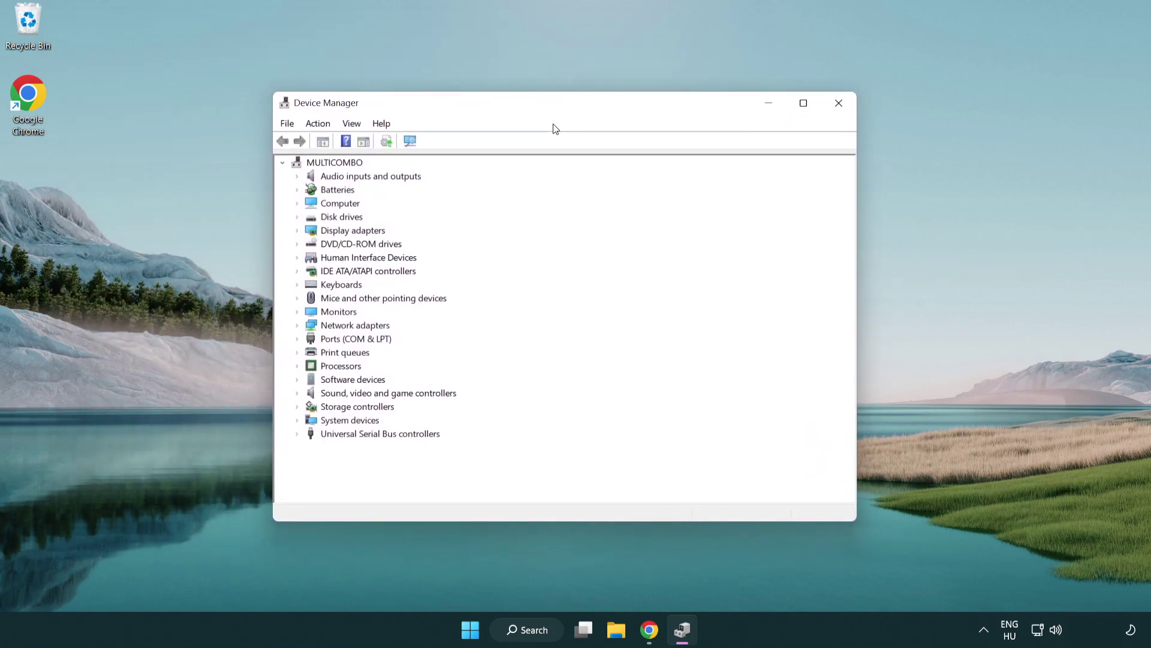
{"action": "left_click", "coordinate": [309, 231]}
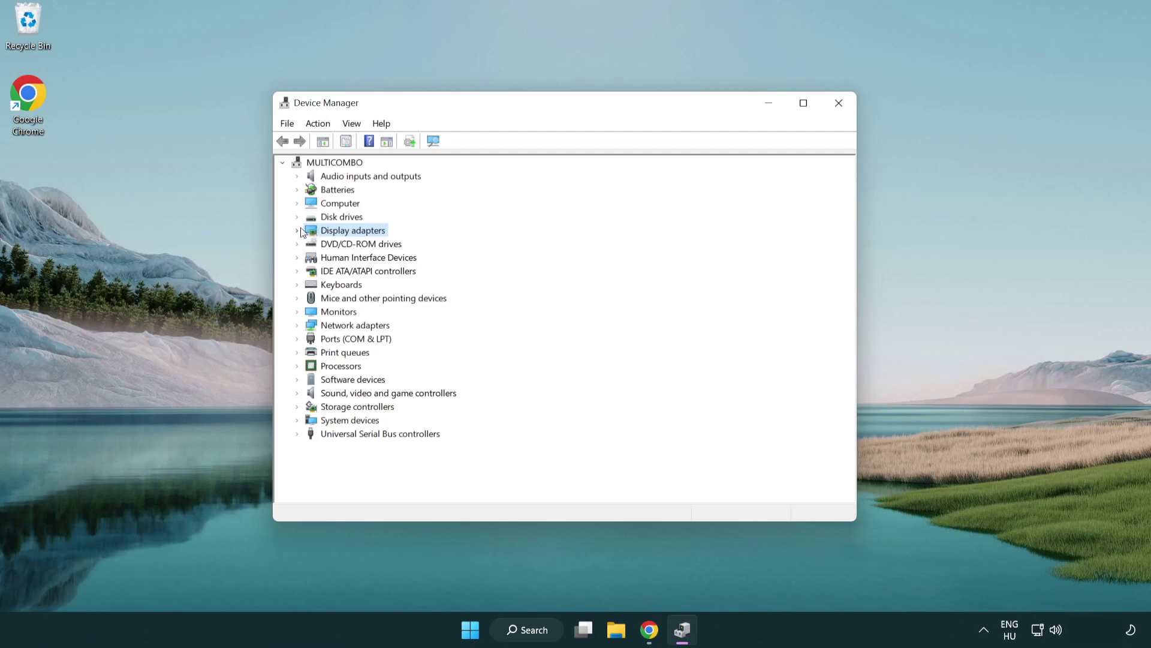
{"action": "left_click", "coordinate": [300, 232]}
{"action": "left_click", "coordinate": [331, 244]}
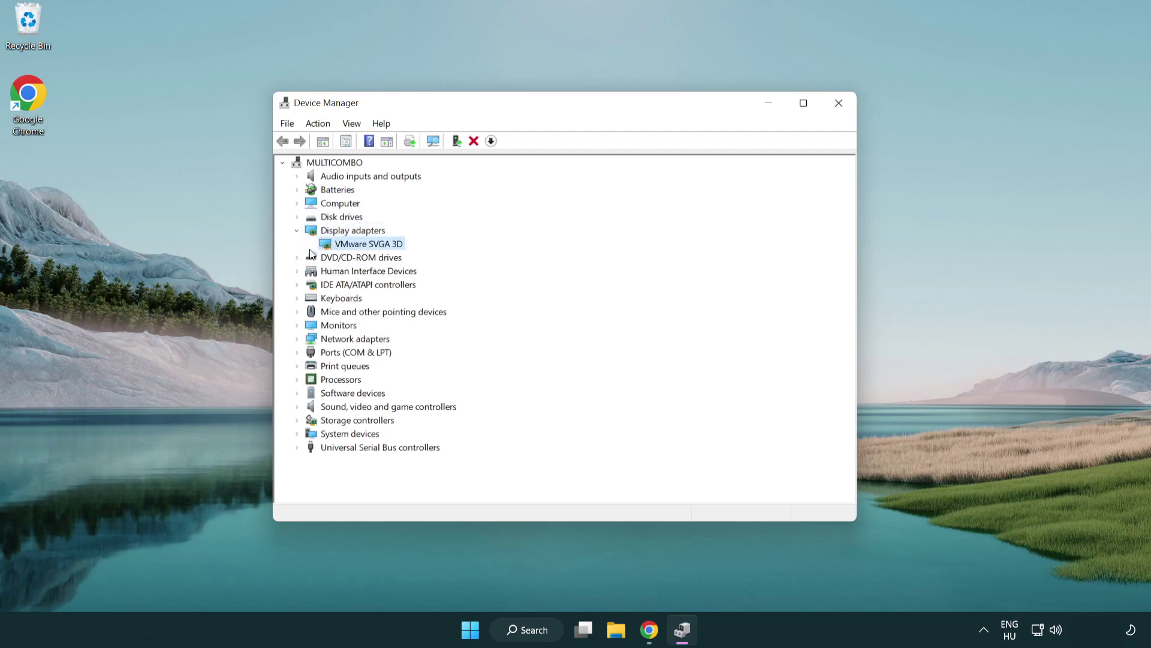
{"action": "right_click", "coordinate": [363, 247]}
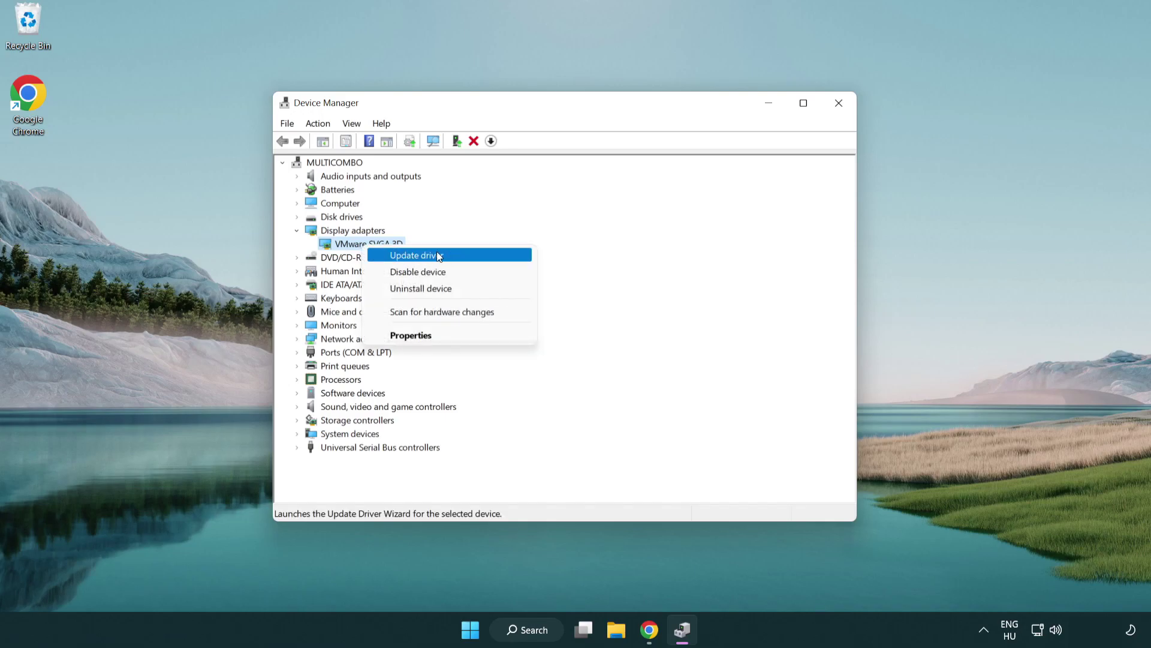
Auto-search VMware SVGA 3D drivers, confirm the best are installed, and close Device Manager
{"action": "left_click", "coordinate": [458, 257]}
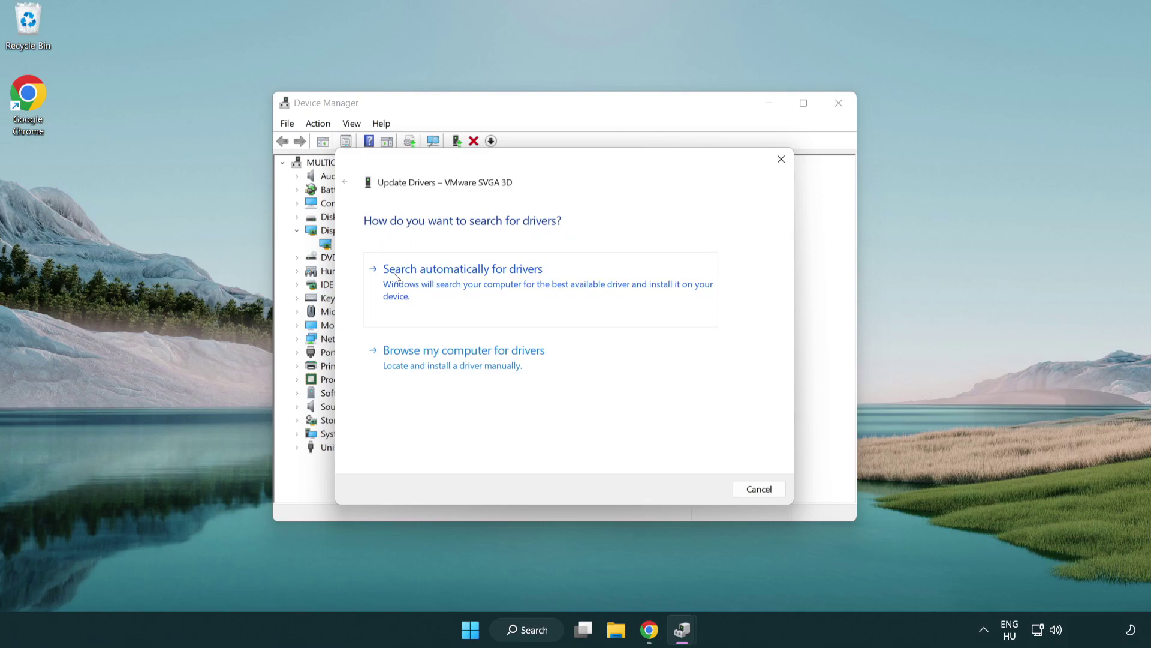
{"action": "left_click", "coordinate": [472, 283]}
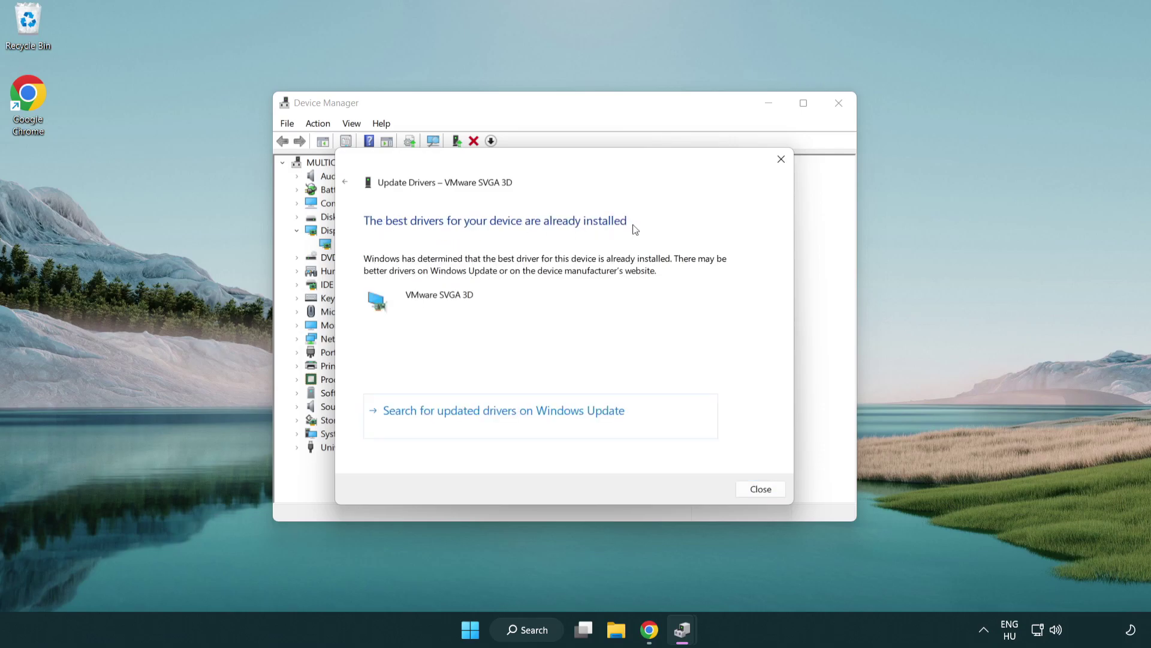
{"action": "left_click", "coordinate": [760, 488]}
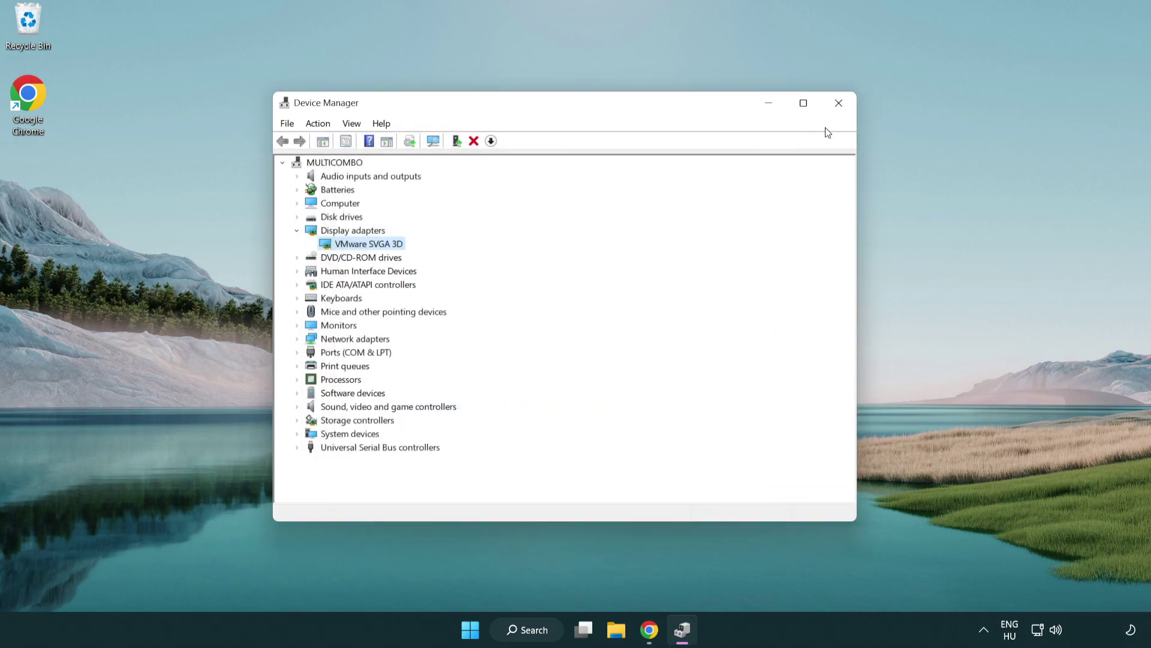
{"action": "left_click", "coordinate": [837, 104]}
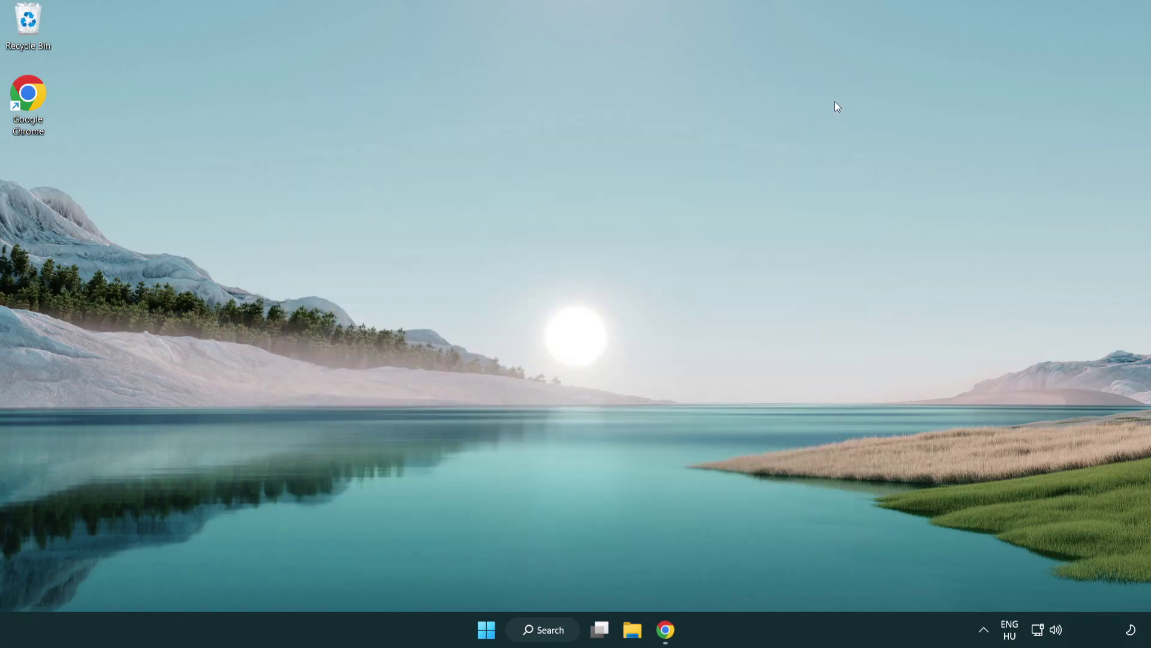
Search Windows for 'game mode' and launch the Game Mode settings page
{"action": "left_click", "coordinate": [550, 629]}
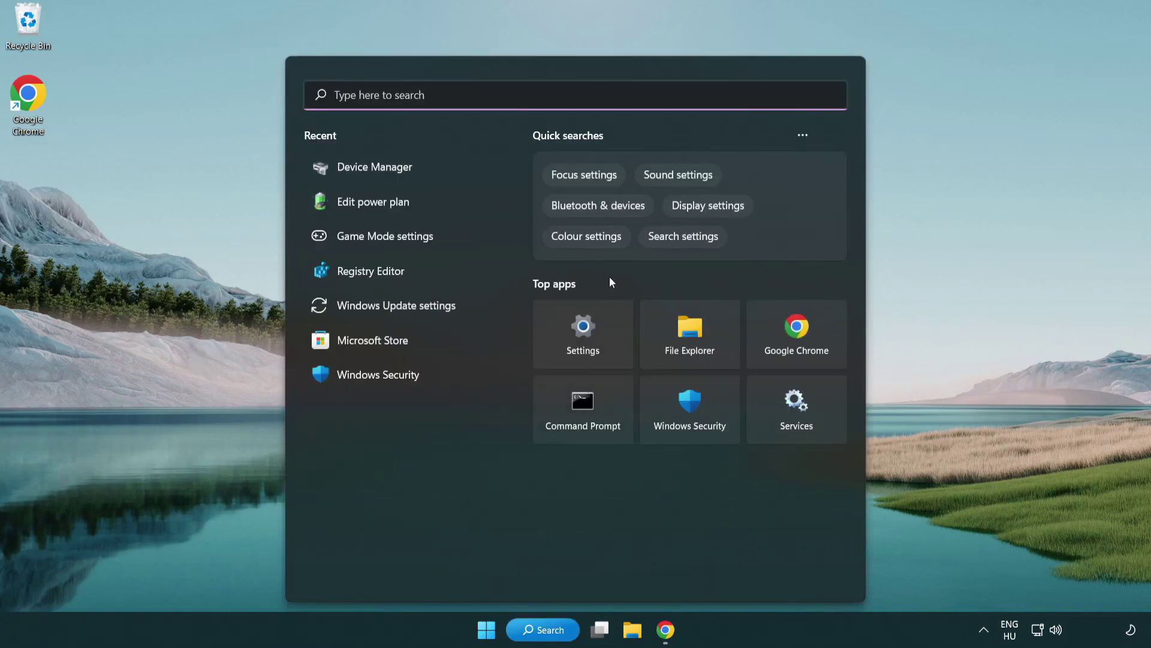
{"action": "type", "text": "gam"}
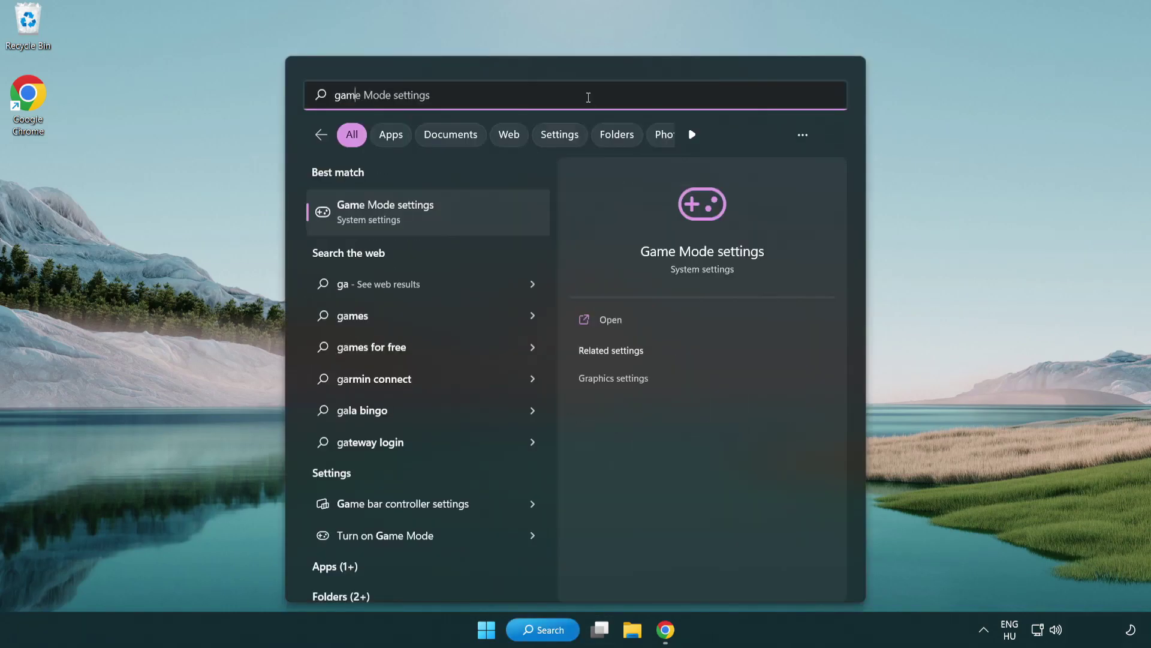
{"action": "type", "text": "e mode"}
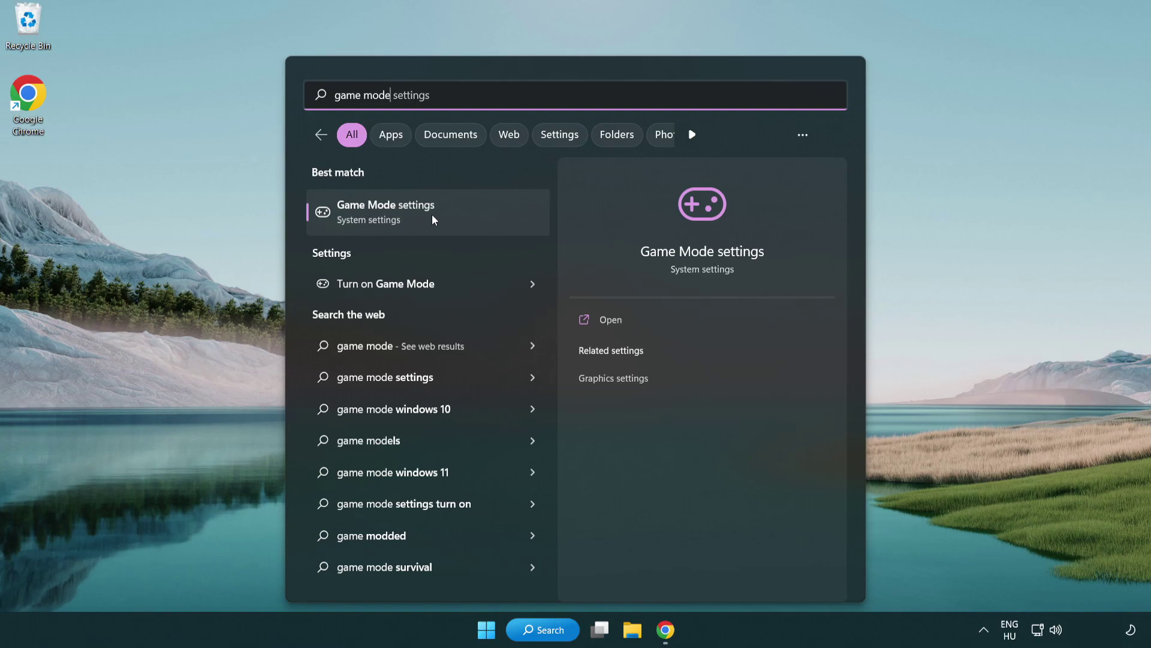
{"action": "left_click", "coordinate": [432, 215]}
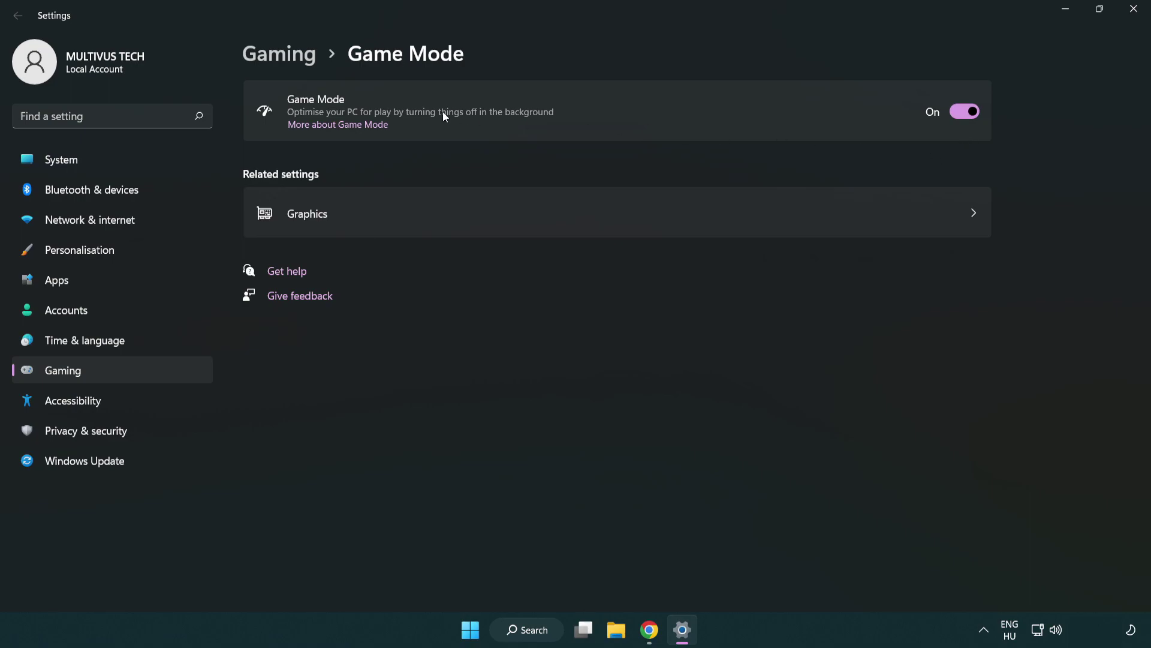
Confirm Game Mode is On, review the Xbox Game Bar page, then close Settings
{"action": "left_click", "coordinate": [298, 61]}
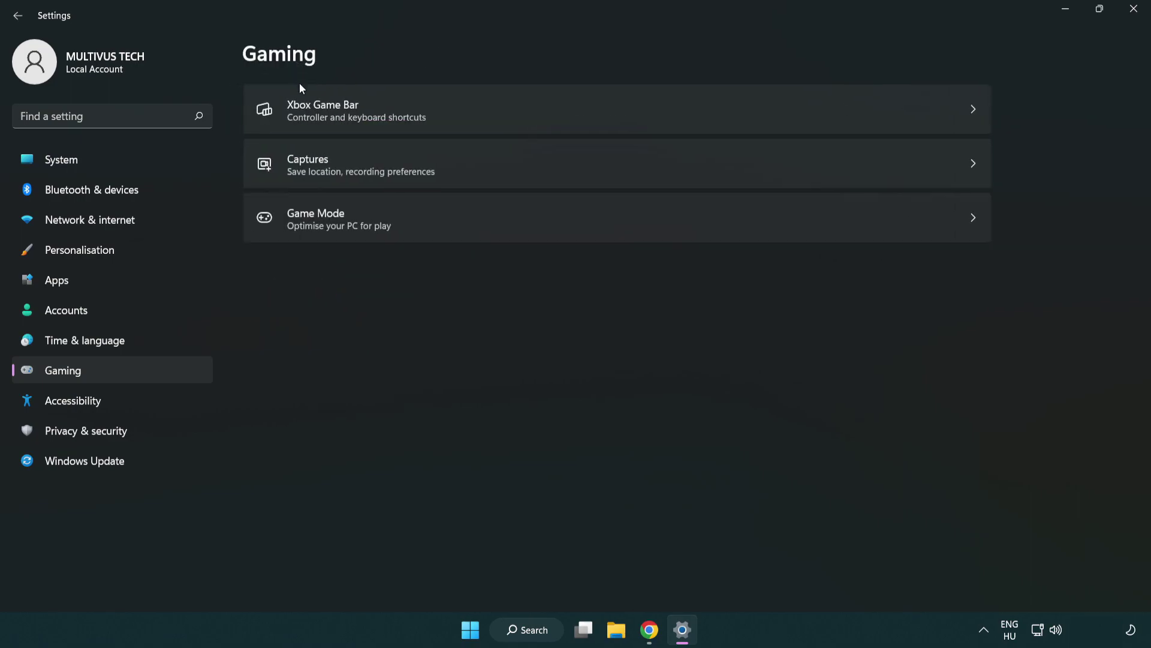
{"action": "left_click", "coordinate": [508, 106]}
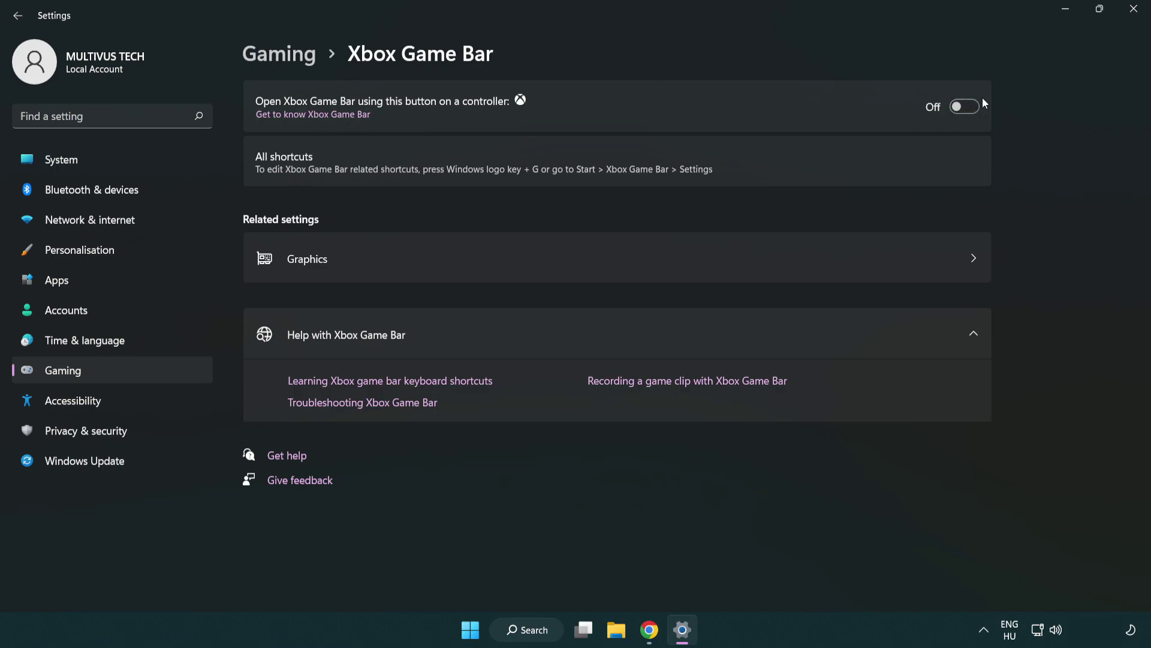
{"action": "left_click", "coordinate": [1134, 12]}
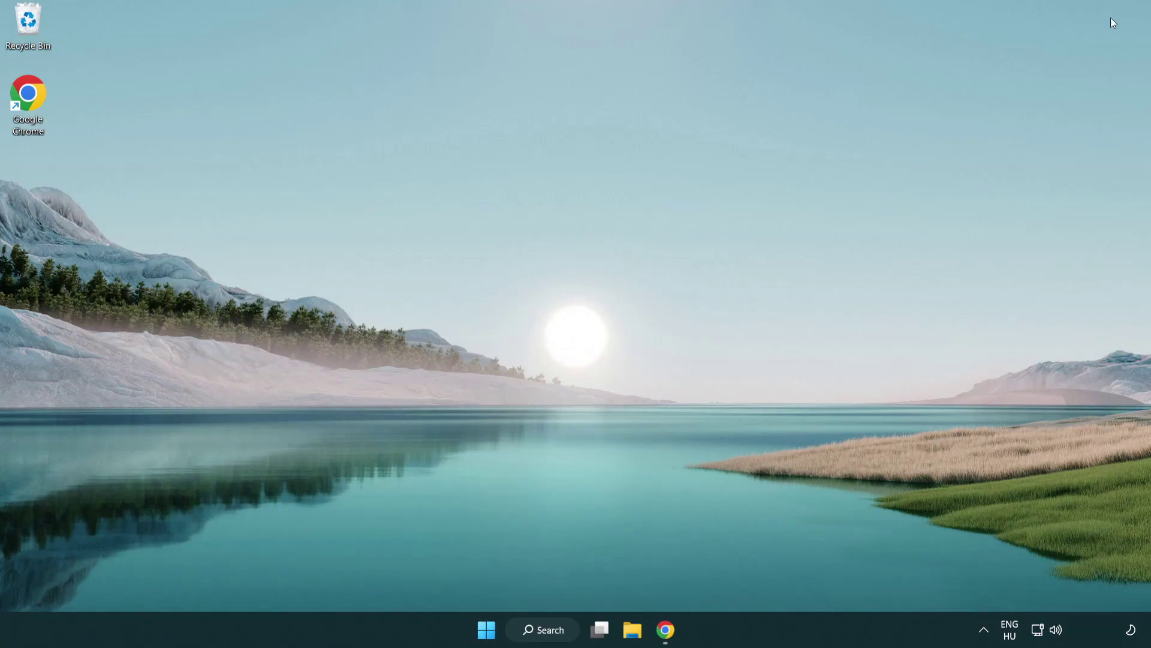
Launch Task Manager from the Start quick-link menu and end the Google Chrome process
{"action": "right_click", "coordinate": [487, 628]}
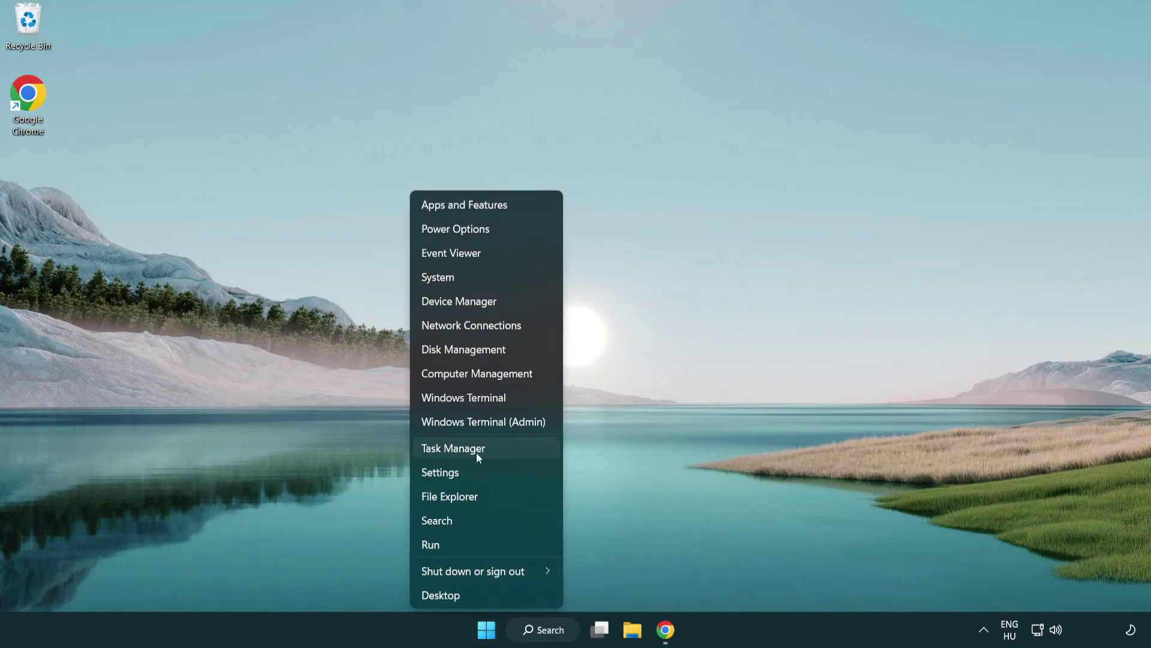
{"action": "left_click", "coordinate": [504, 448]}
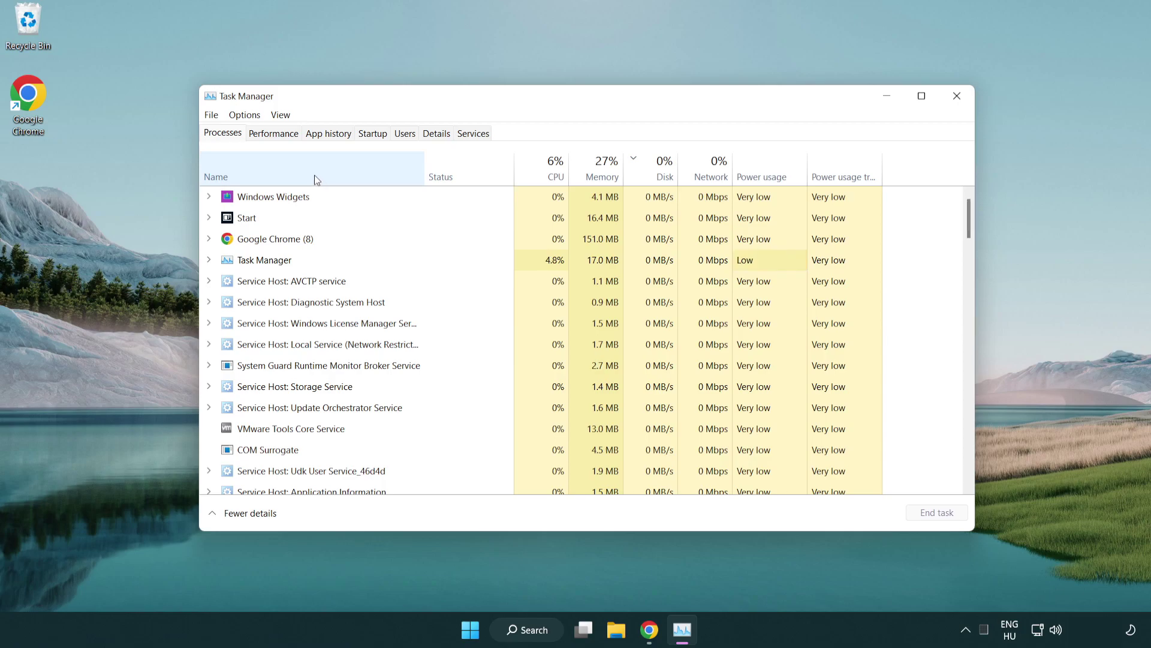
{"action": "scroll", "coordinate": [270, 244], "scroll_direction": "up", "scroll_amount": 1}
{"action": "scroll", "coordinate": [292, 262], "scroll_direction": "up", "scroll_amount": 1}
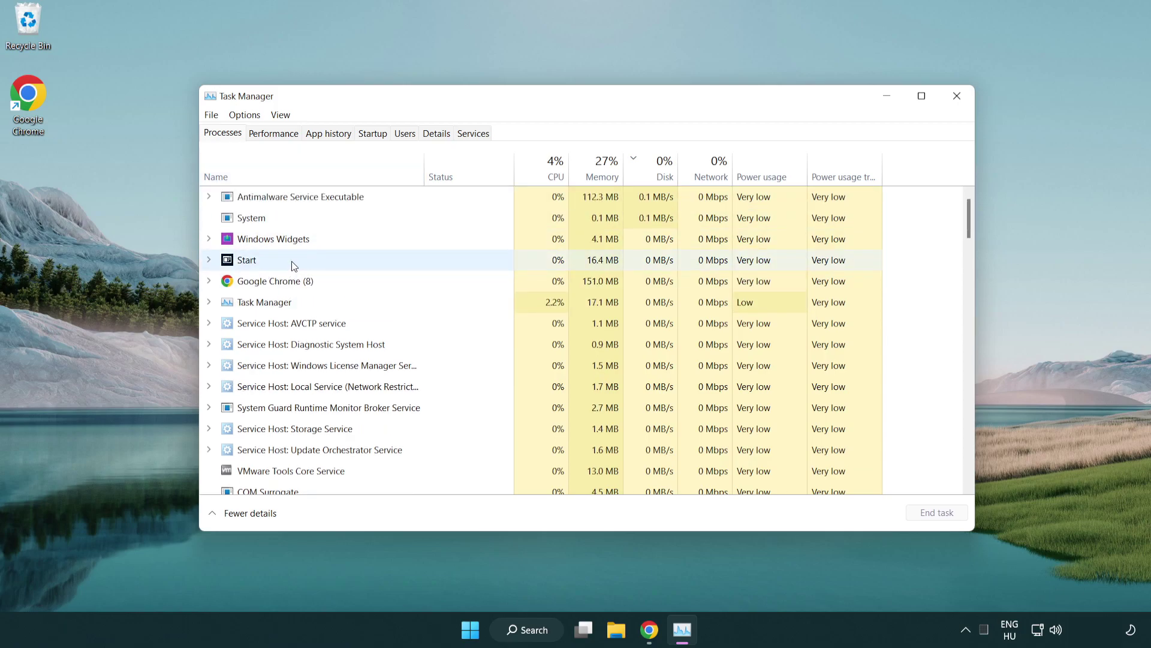
{"action": "left_click", "coordinate": [294, 282]}
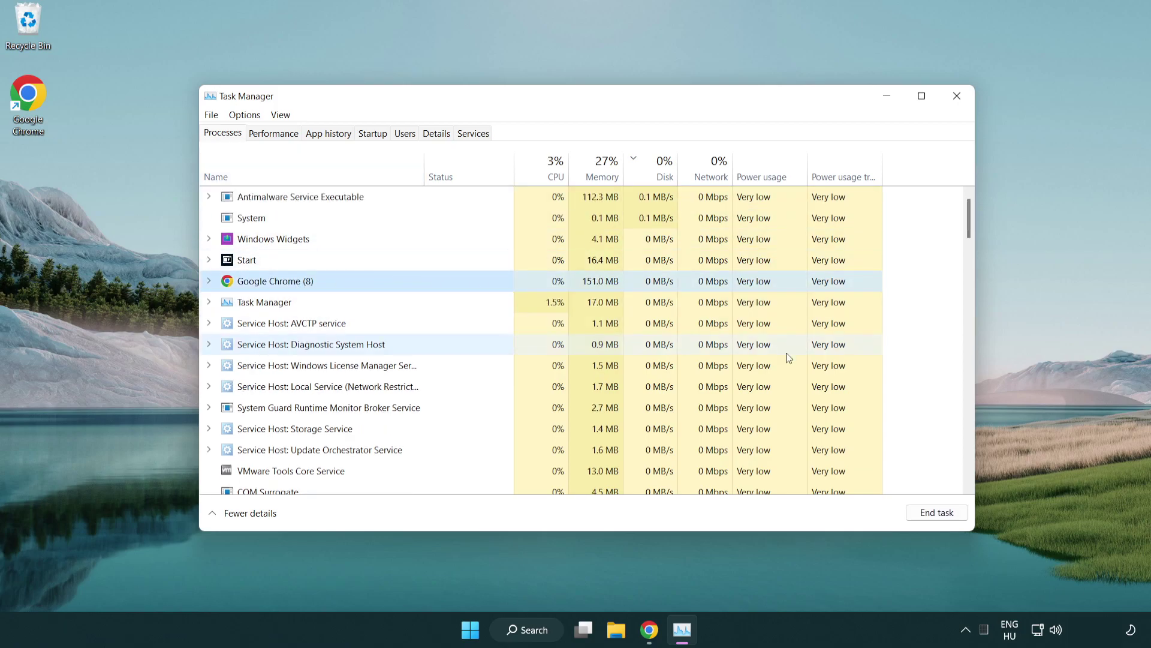
{"action": "left_click", "coordinate": [938, 514]}
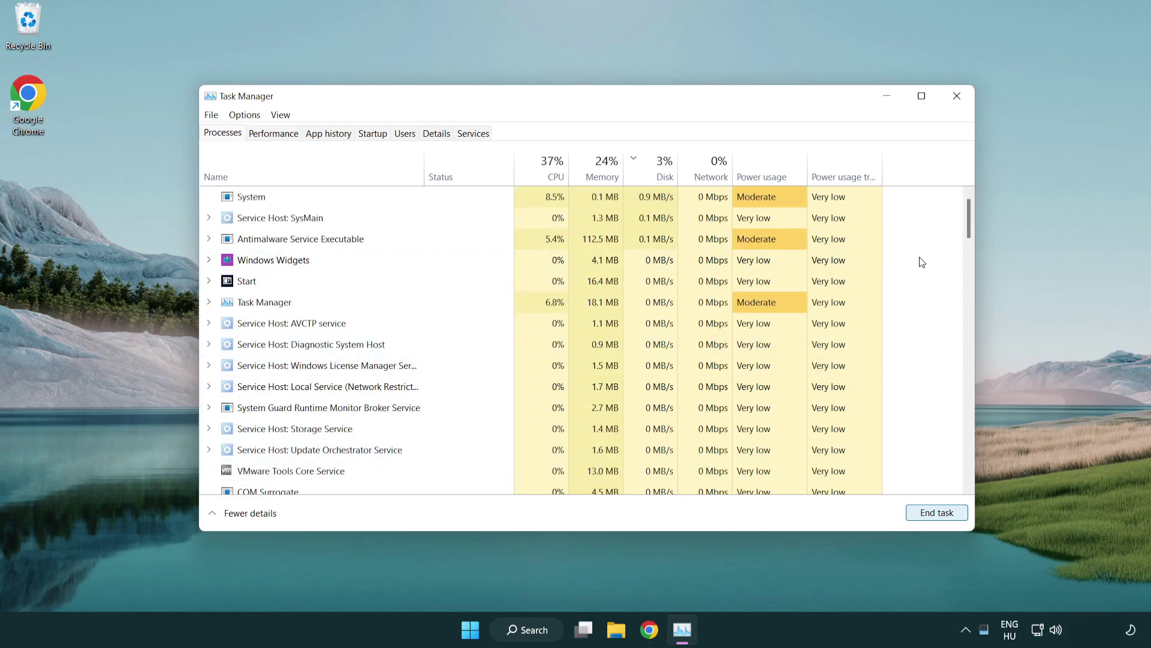
{"action": "left_click_drag", "start_coordinate": [973, 220], "coordinate": [967, 206]}
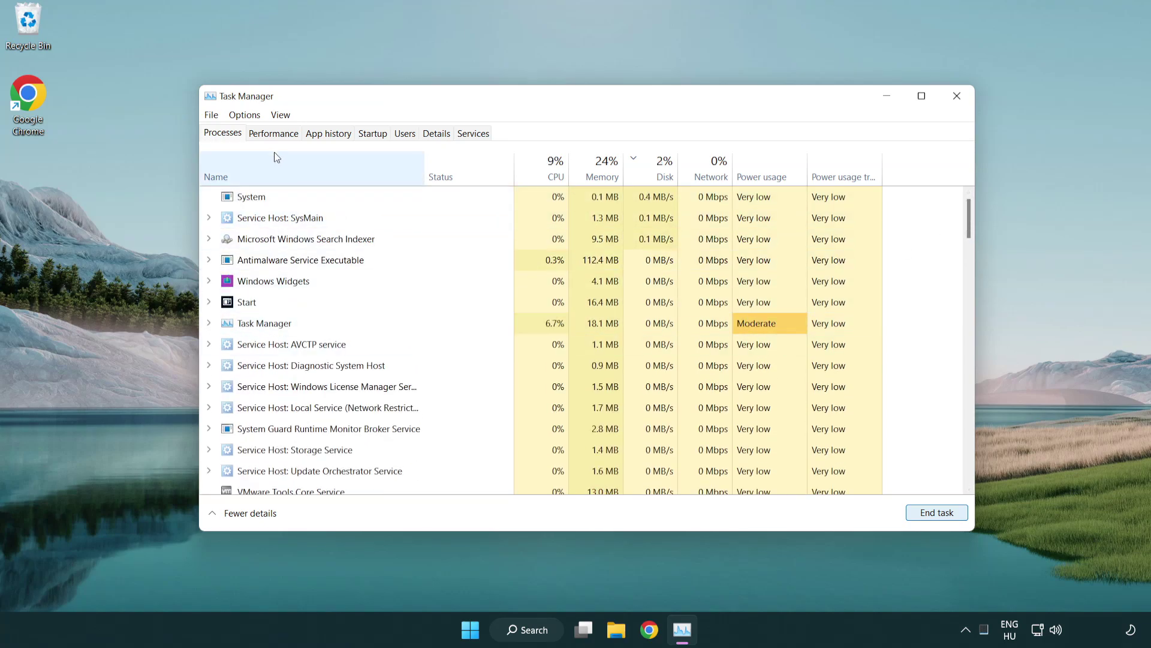
Disable Cortana, Phone Link and Terminal as startup apps, then close Task Manager
{"action": "left_click", "coordinate": [373, 133]}
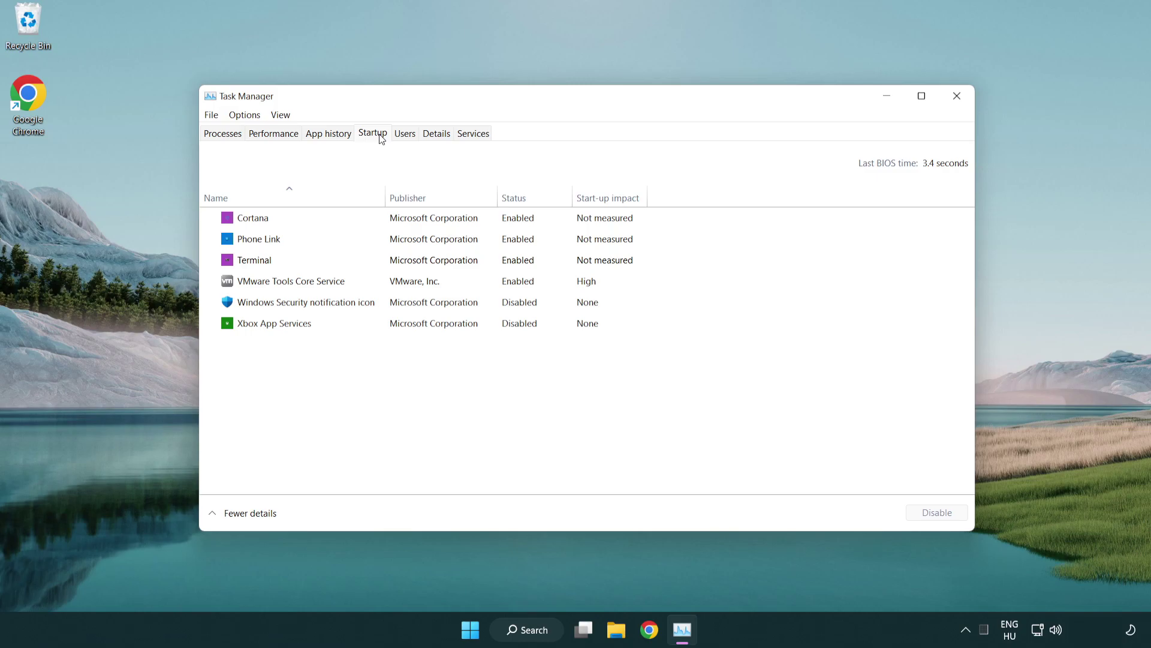
{"action": "left_click", "coordinate": [412, 225]}
{"action": "left_click", "coordinate": [936, 511]}
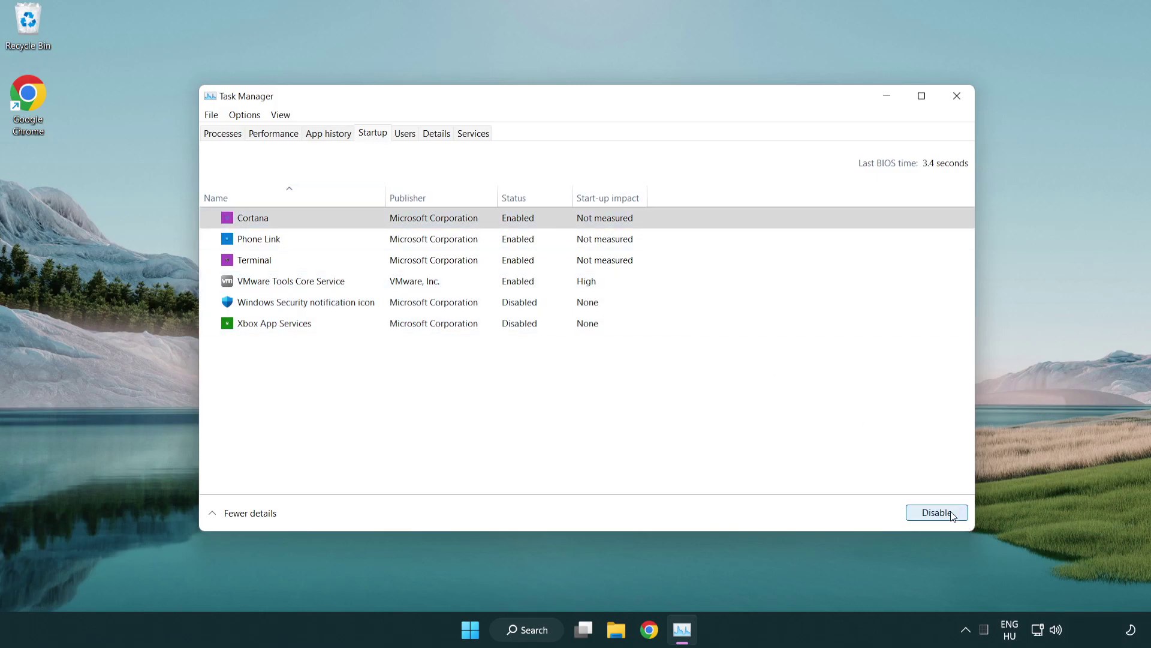
{"action": "left_click", "coordinate": [458, 240]}
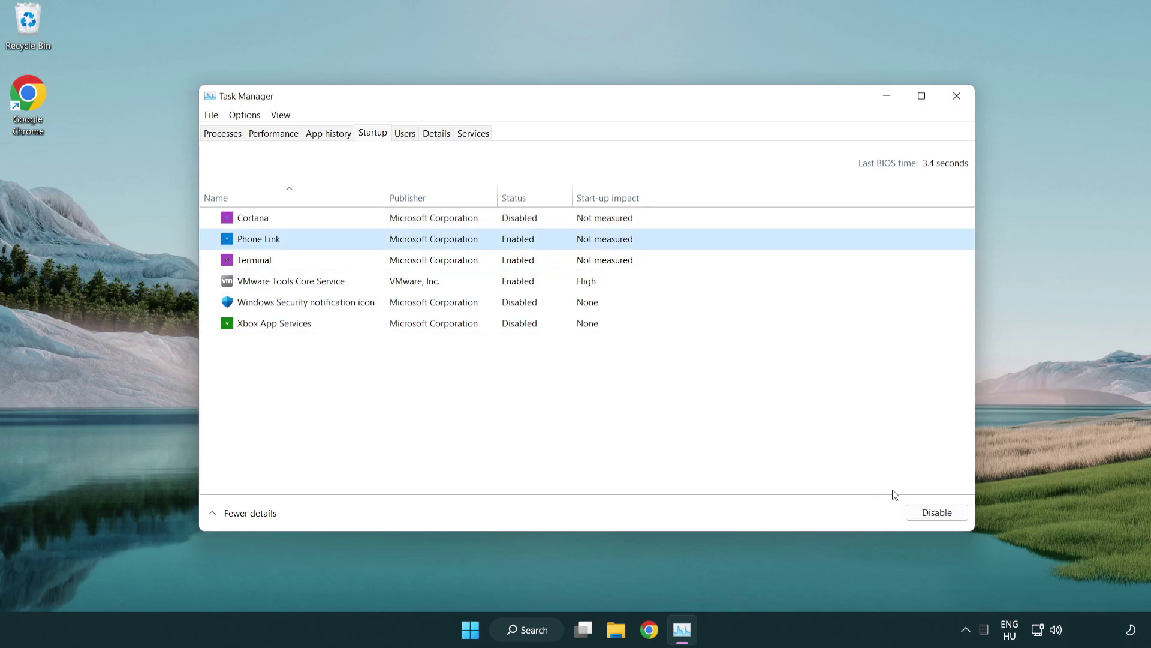
{"action": "left_click", "coordinate": [936, 513]}
{"action": "left_click", "coordinate": [391, 261]}
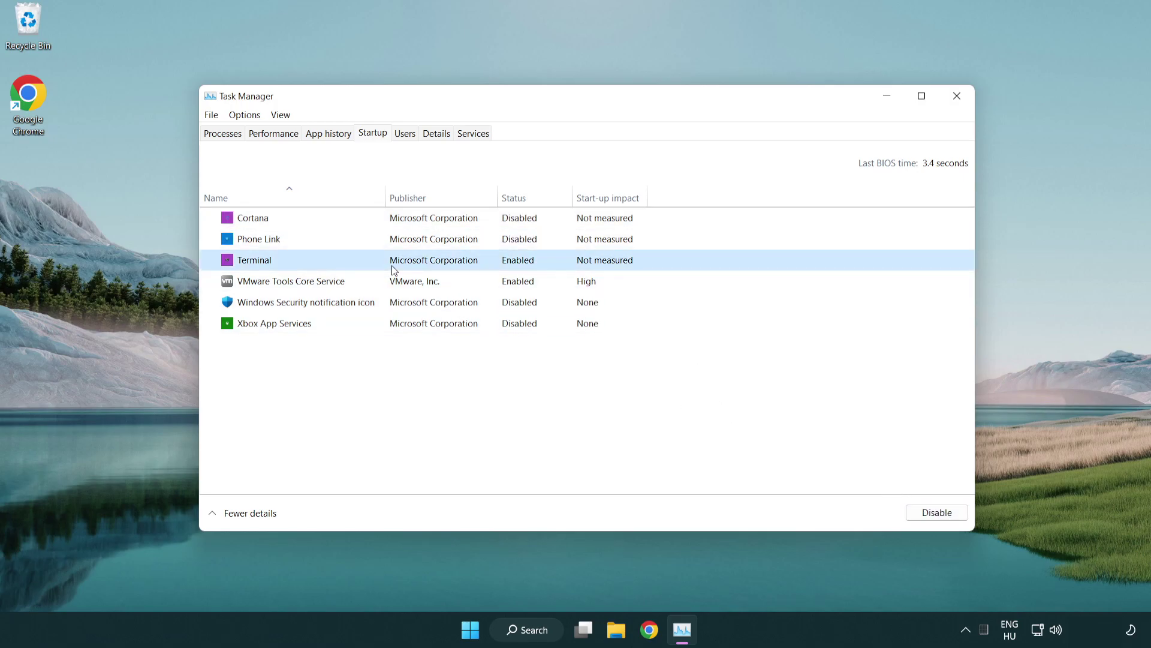
{"action": "left_click", "coordinate": [936, 512]}
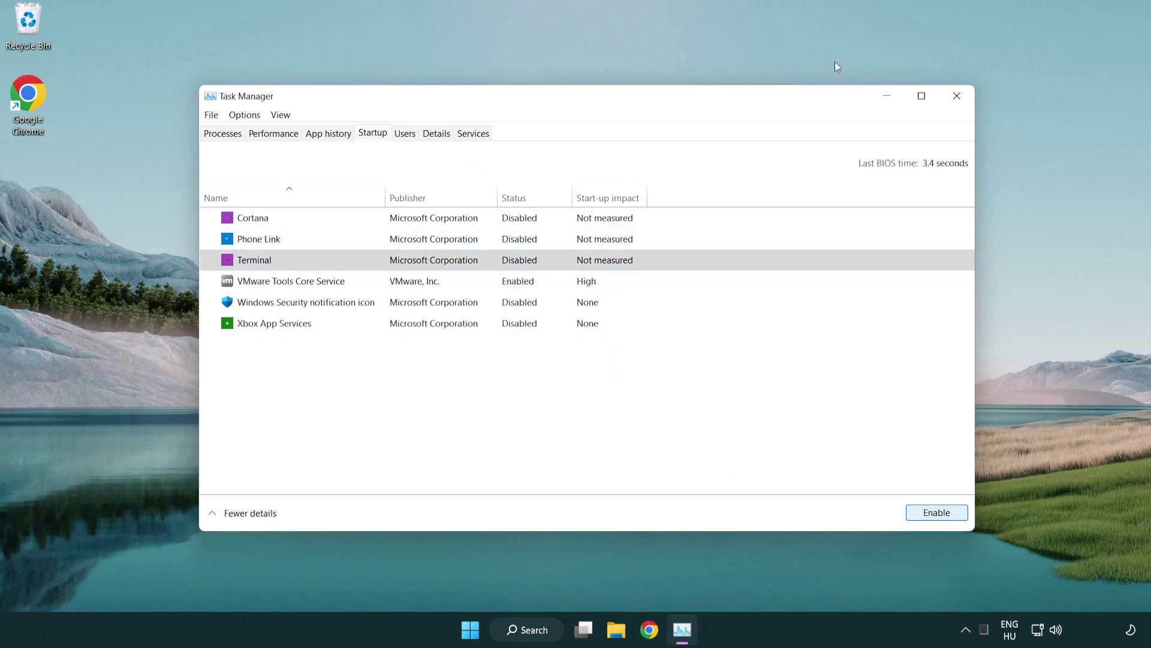
{"action": "left_click", "coordinate": [957, 95]}
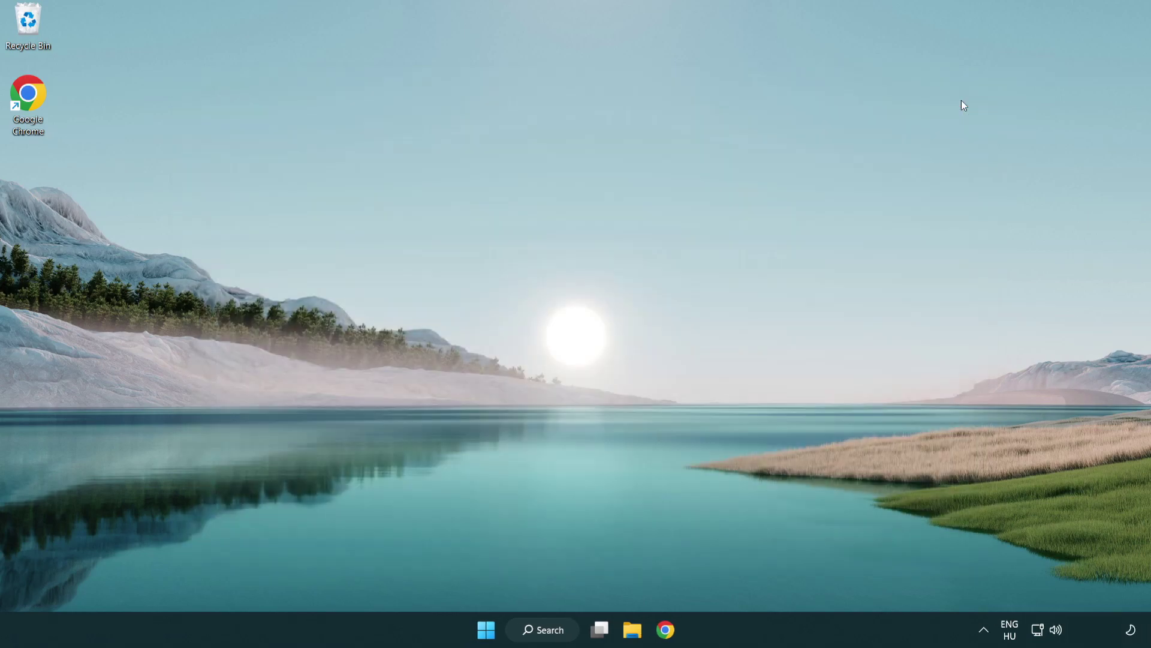
Check for updates in Windows Update, confirm the PC is up to date, and close Settings
{"action": "left_click", "coordinate": [544, 630]}
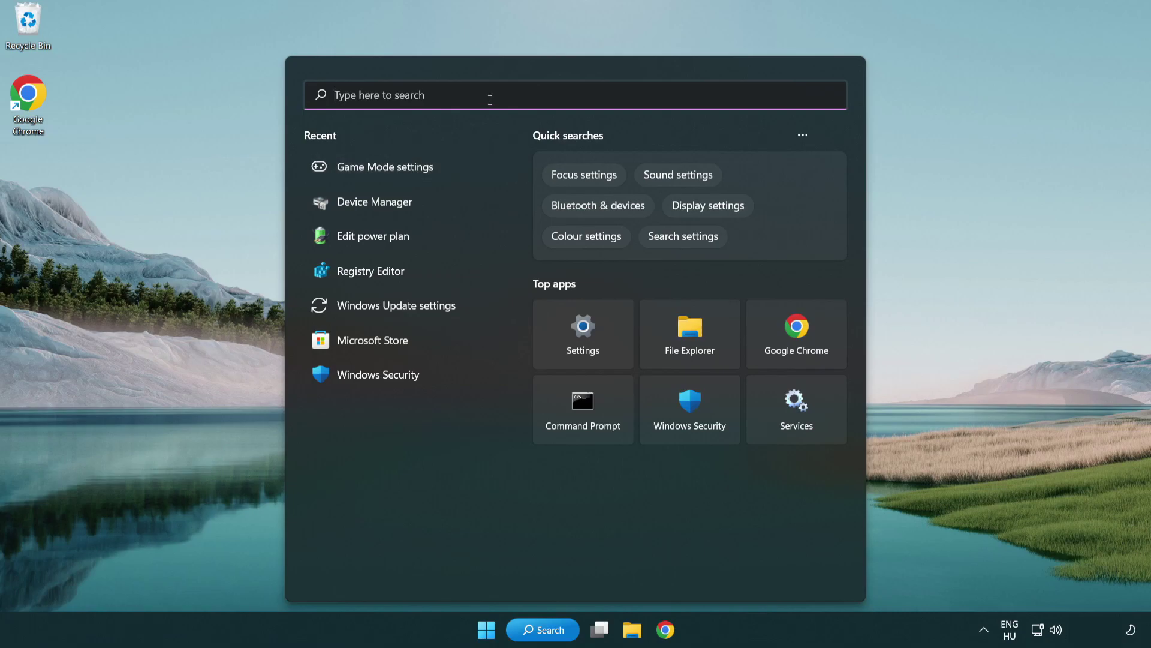
{"action": "type", "text": "update"}
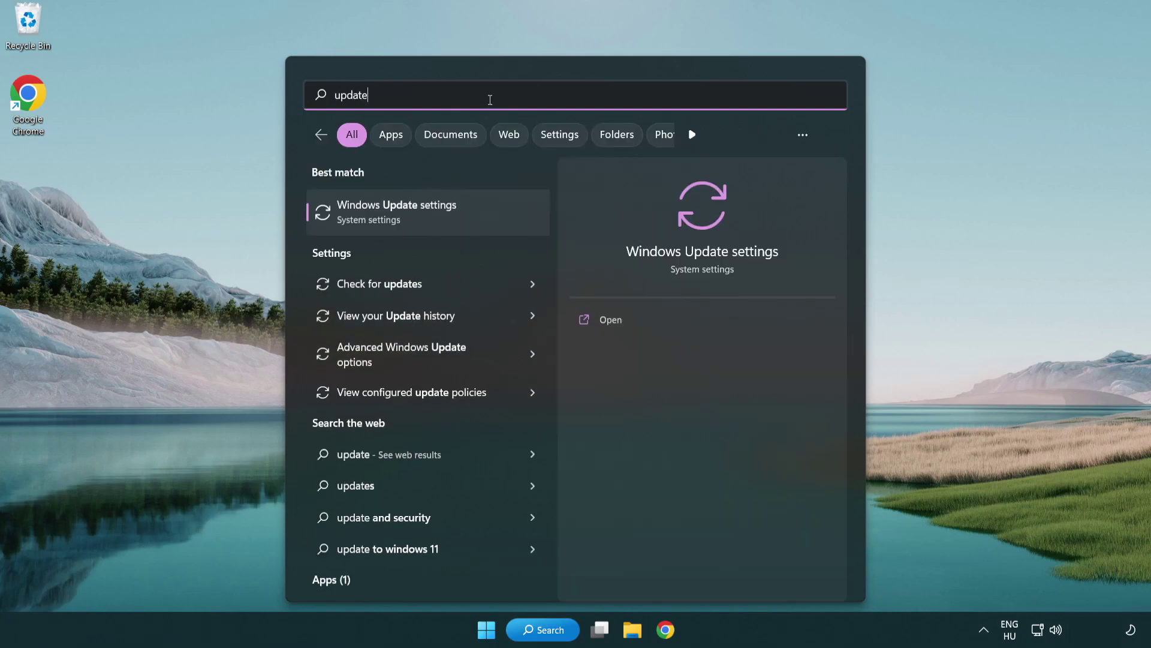
{"action": "left_click", "coordinate": [445, 218]}
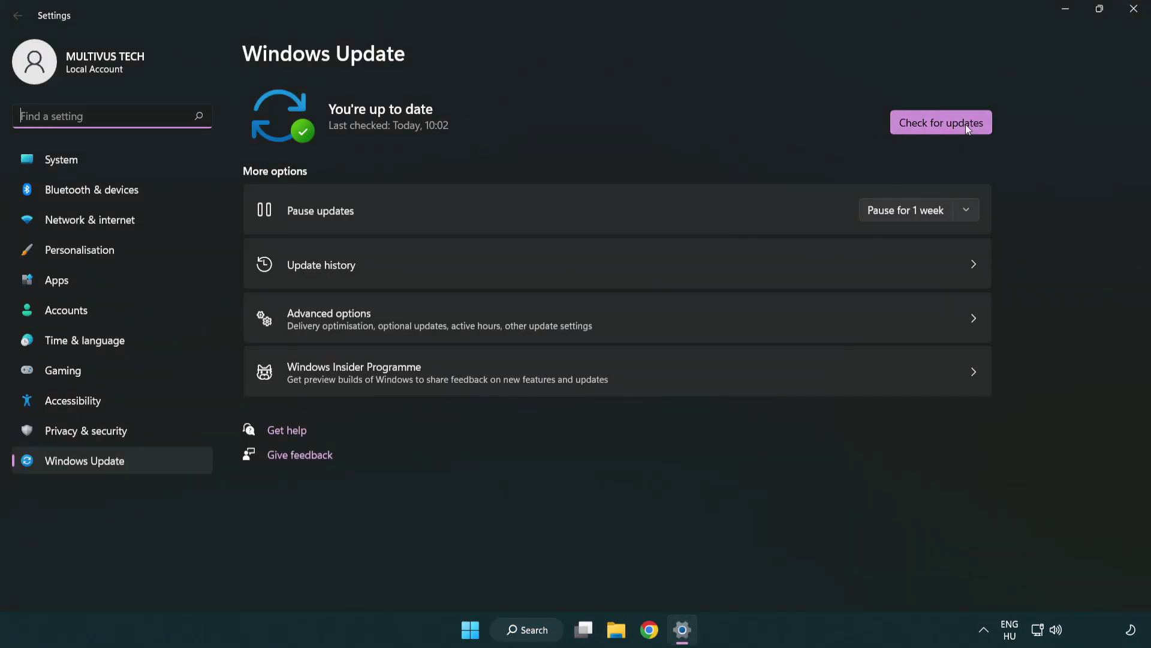
{"action": "left_click", "coordinate": [949, 122]}
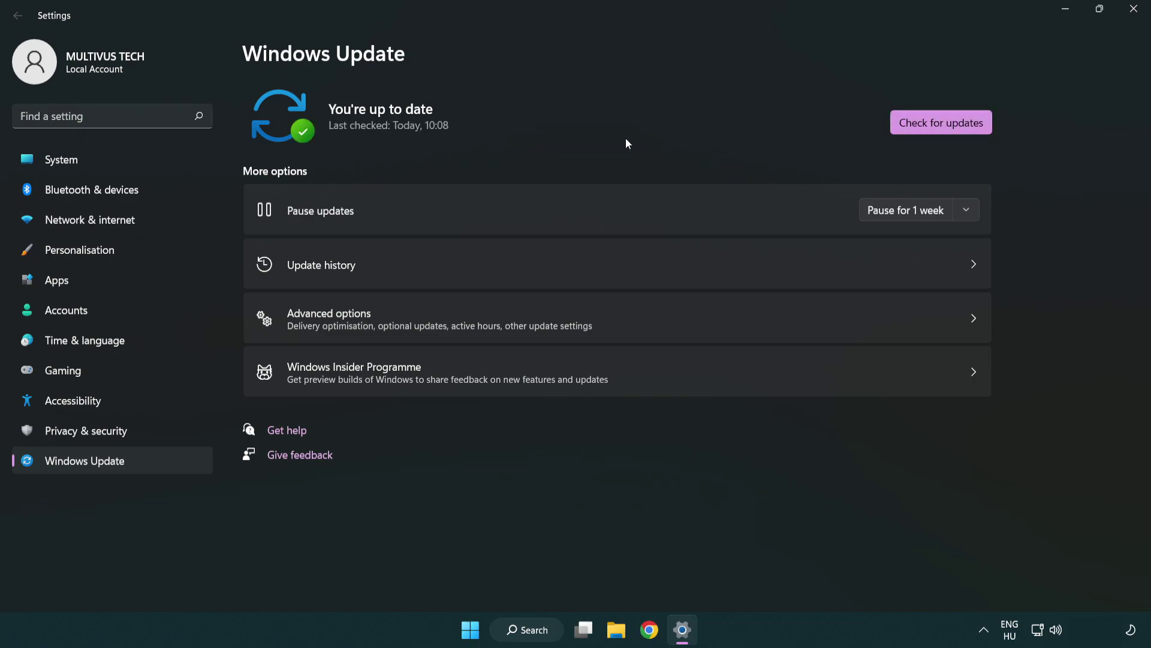
{"action": "left_click", "coordinate": [1135, 12]}
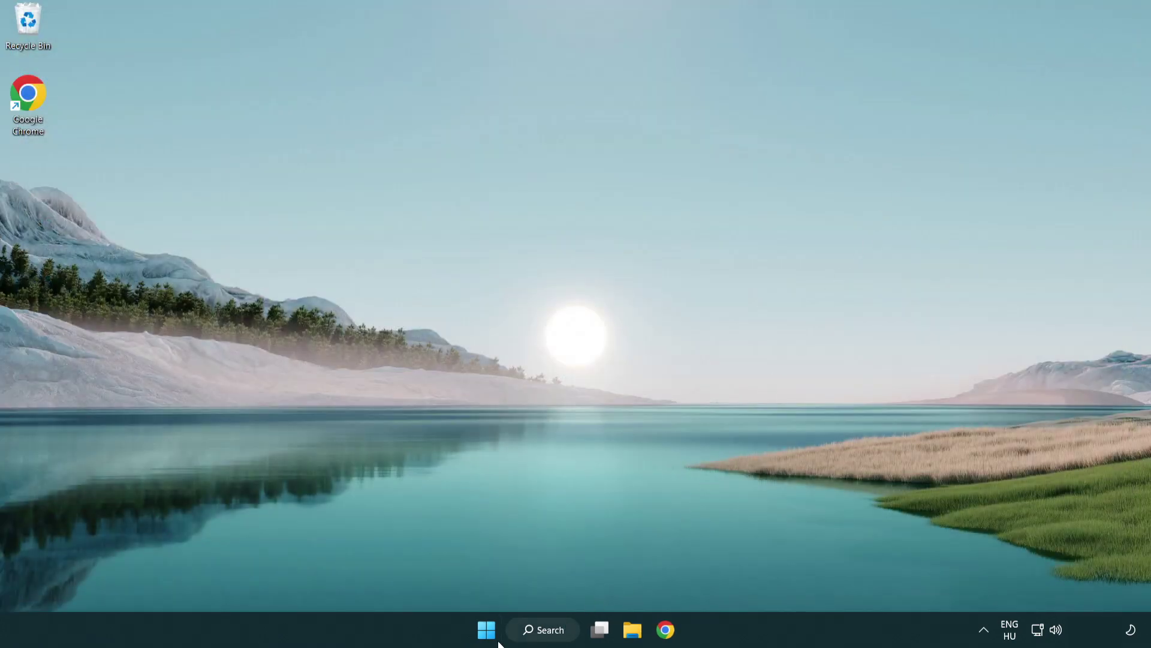
Open Registry Editor at HKEY_CURRENT_USER\System\GameConfigStore to view GameDVR_Enabled
{"action": "left_click", "coordinate": [544, 630]}
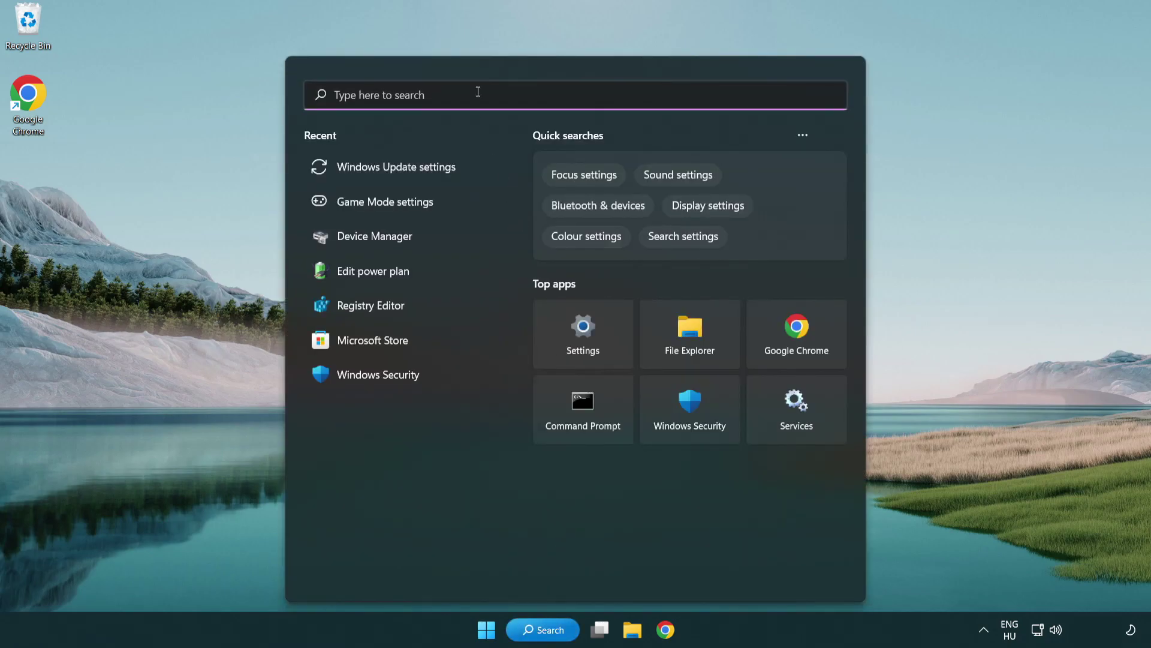
{"action": "type", "text": "regedit"}
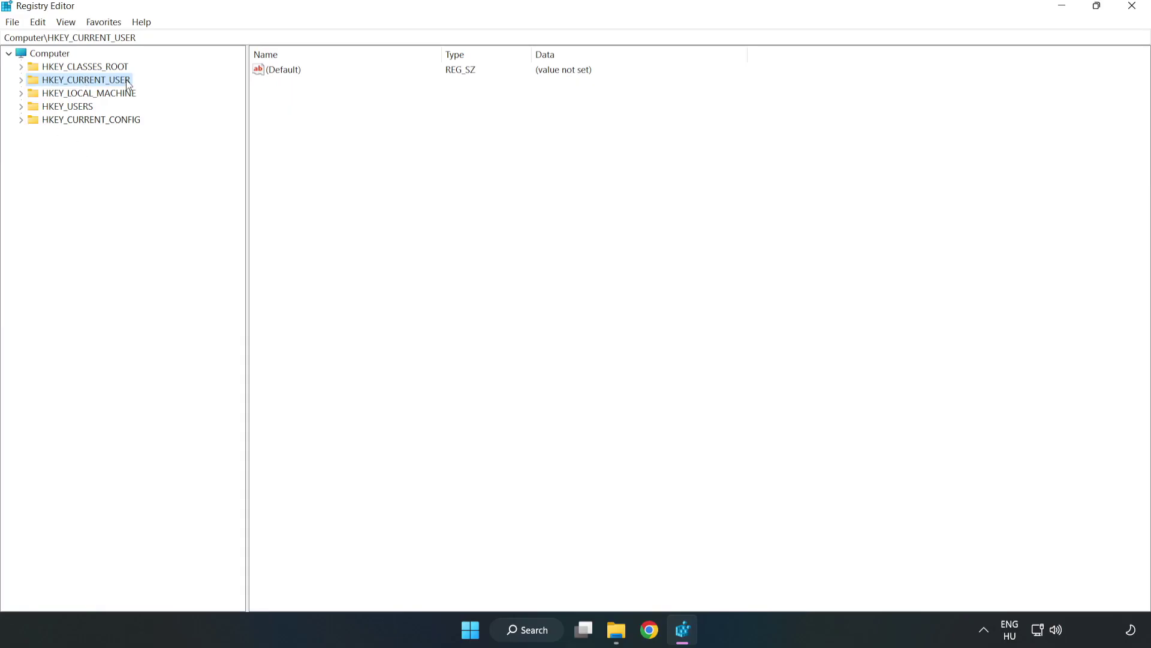
{"action": "left_click", "coordinate": [21, 80]}
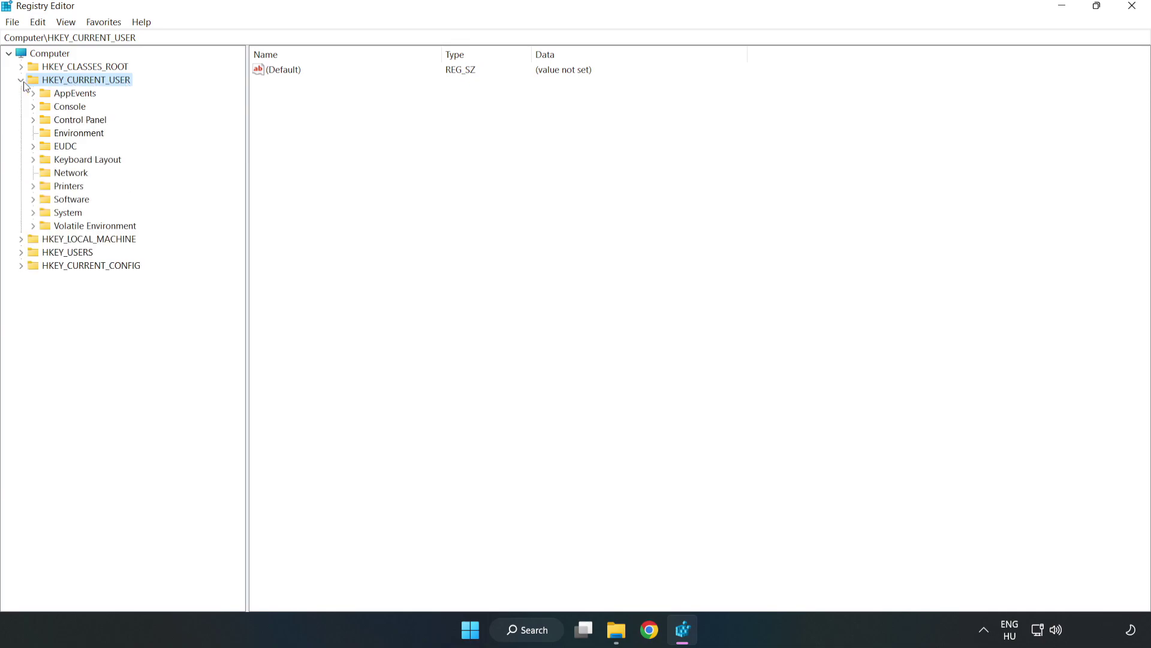
{"action": "left_click", "coordinate": [32, 213]}
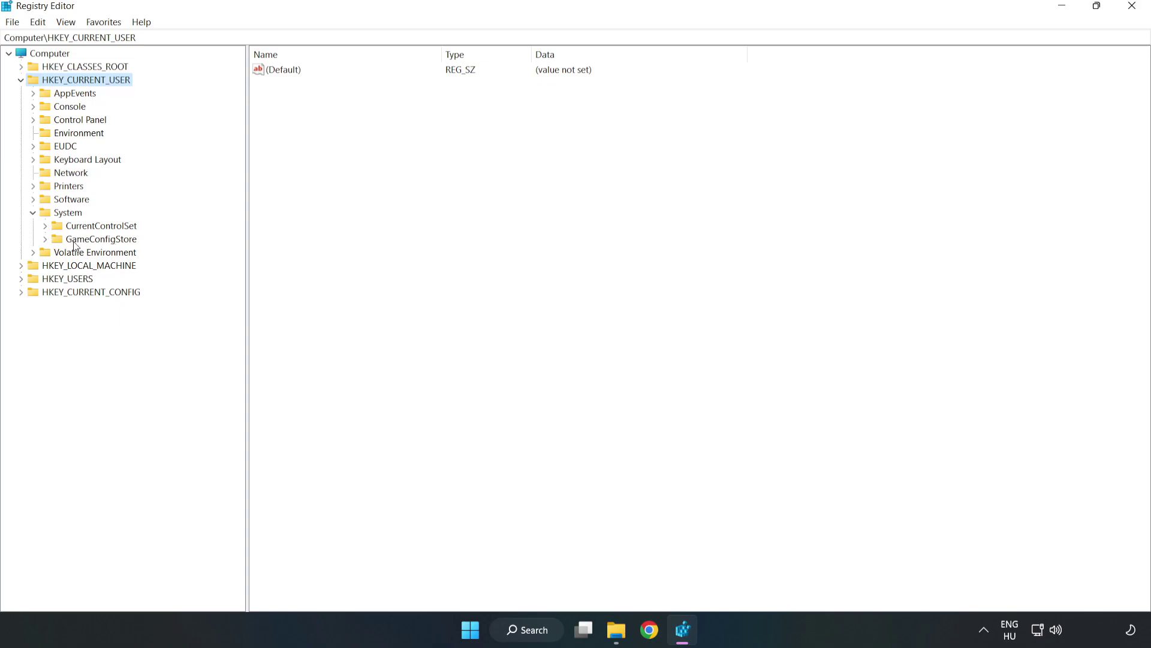
{"action": "left_click", "coordinate": [97, 241]}
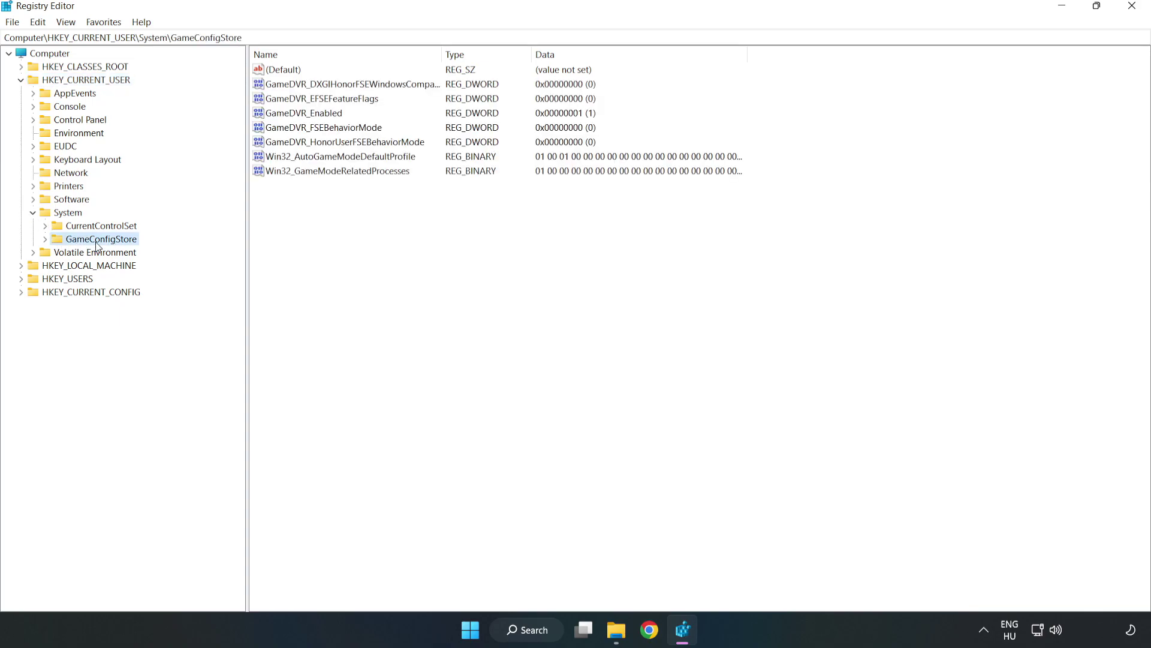
Change GameDVR_Enabled's data from 1 to 0, then collapse HKEY_CURRENT_USER
{"action": "left_click", "coordinate": [284, 116]}
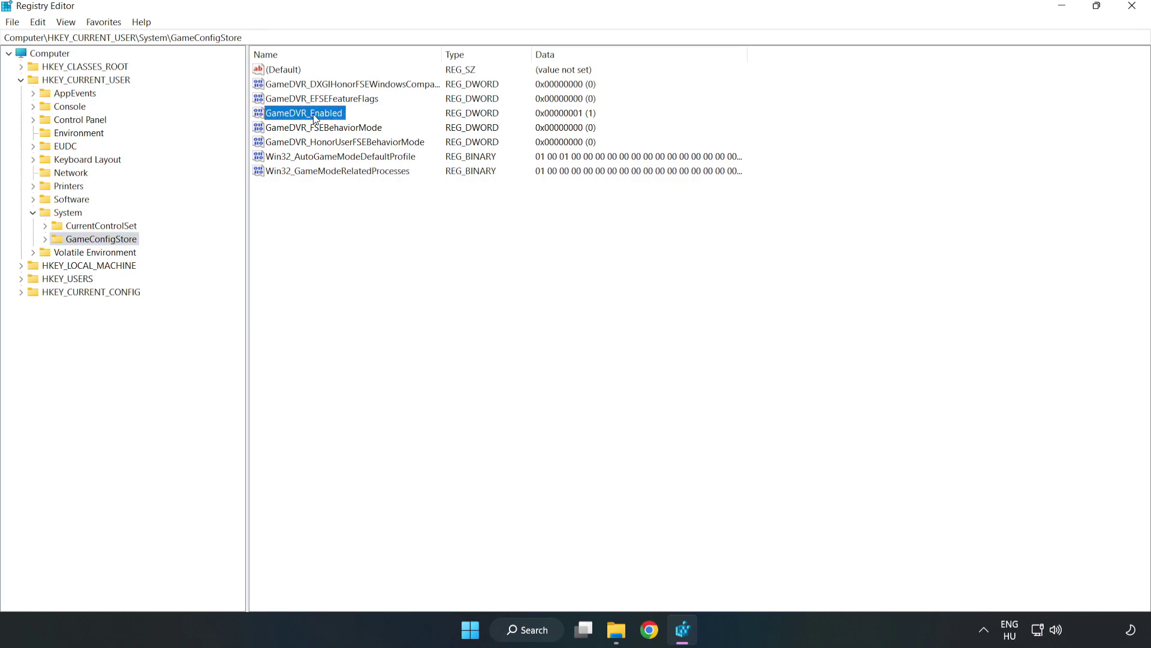
{"action": "right_click", "coordinate": [314, 117]}
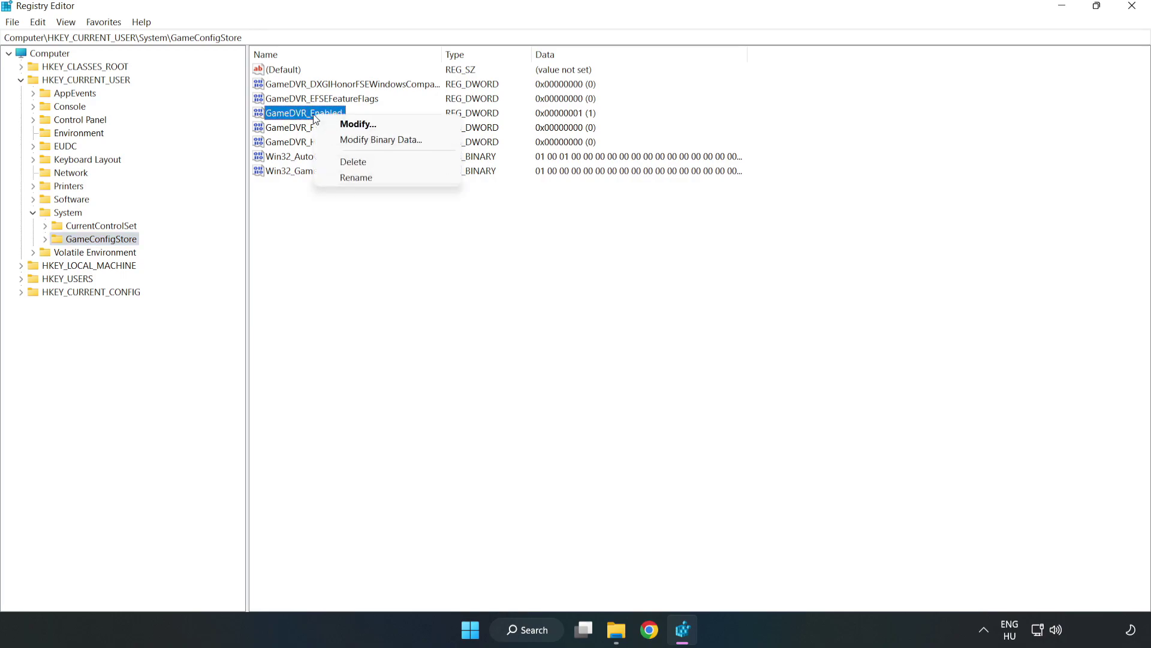
{"action": "left_click", "coordinate": [366, 125]}
{"action": "left_click_drag", "start_coordinate": [247, 90], "coordinate": [641, 245]}
{"action": "double_click", "coordinate": [481, 311]}
{"action": "type", "text": "0"}
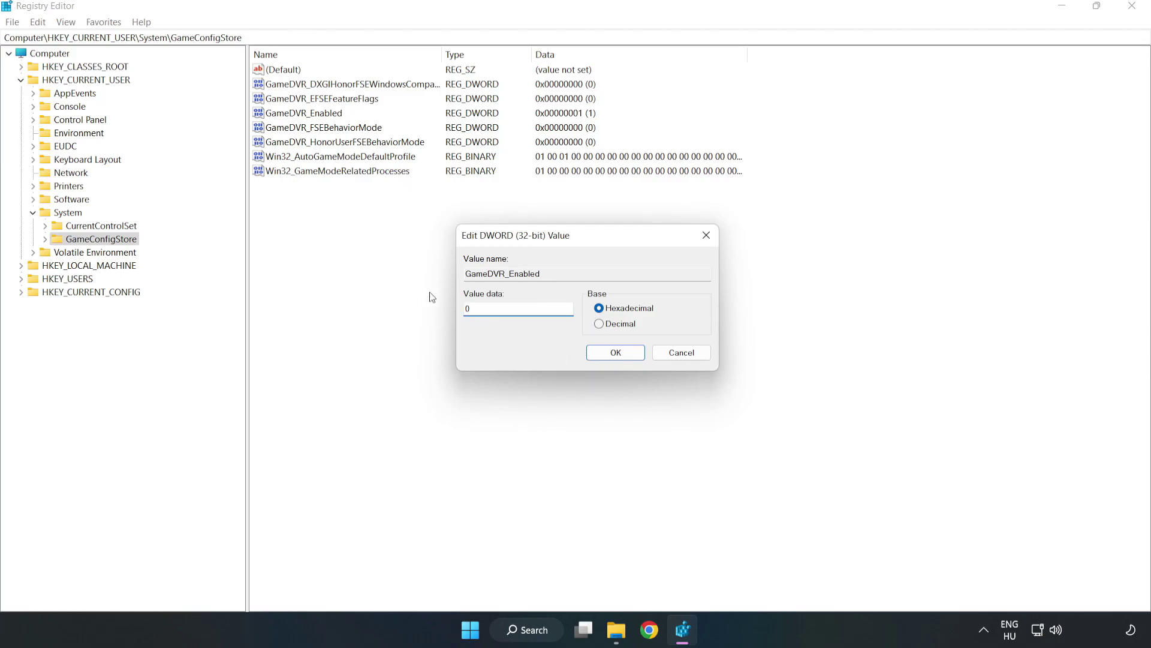
{"action": "left_click", "coordinate": [616, 353]}
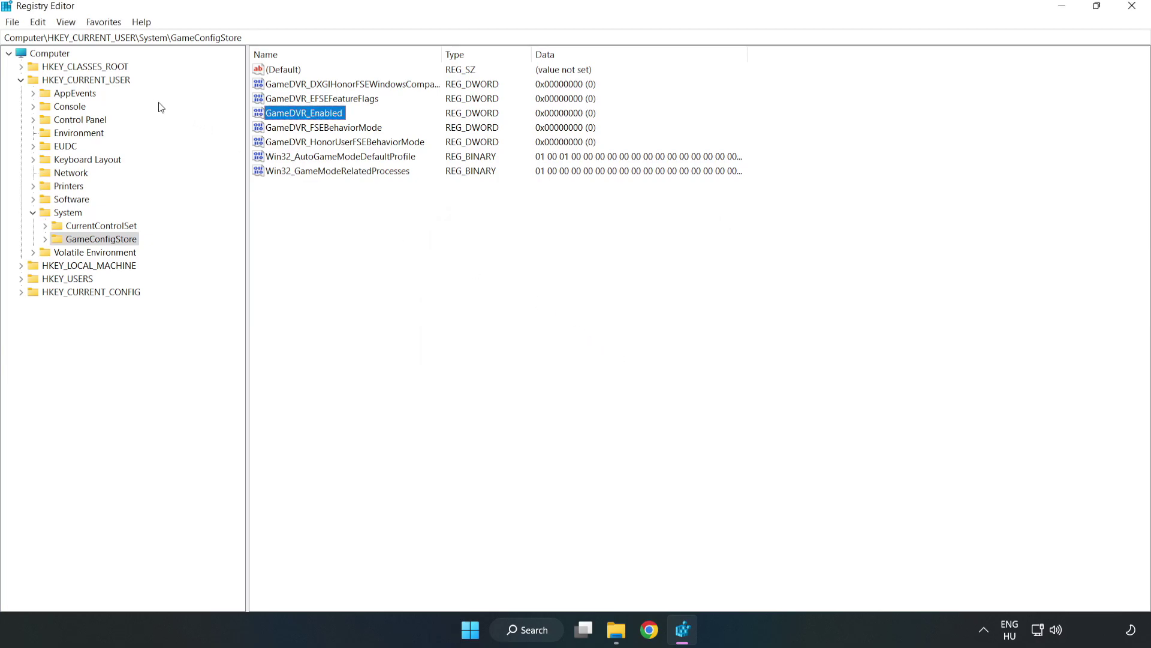
{"action": "left_click", "coordinate": [21, 80]}
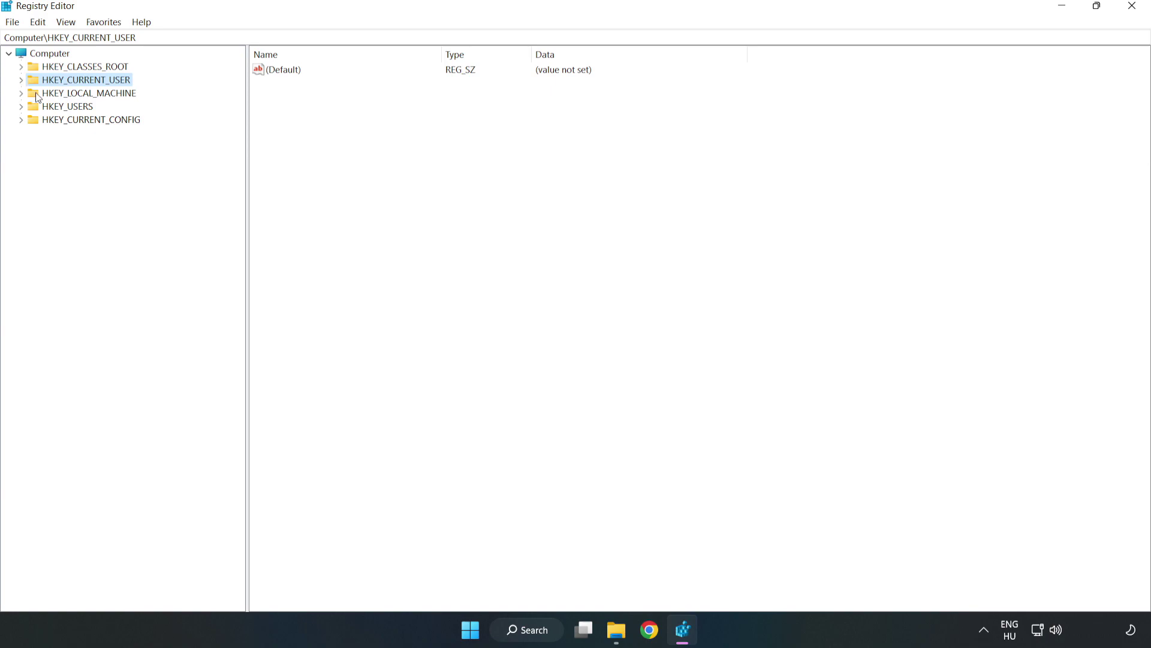
Open HKEY_LOCAL_MACHINE\SOFTWARE\Microsoft\PolicyManager\default\ApplicationManagement\AllowGameDVR
{"action": "left_click", "coordinate": [21, 93]}
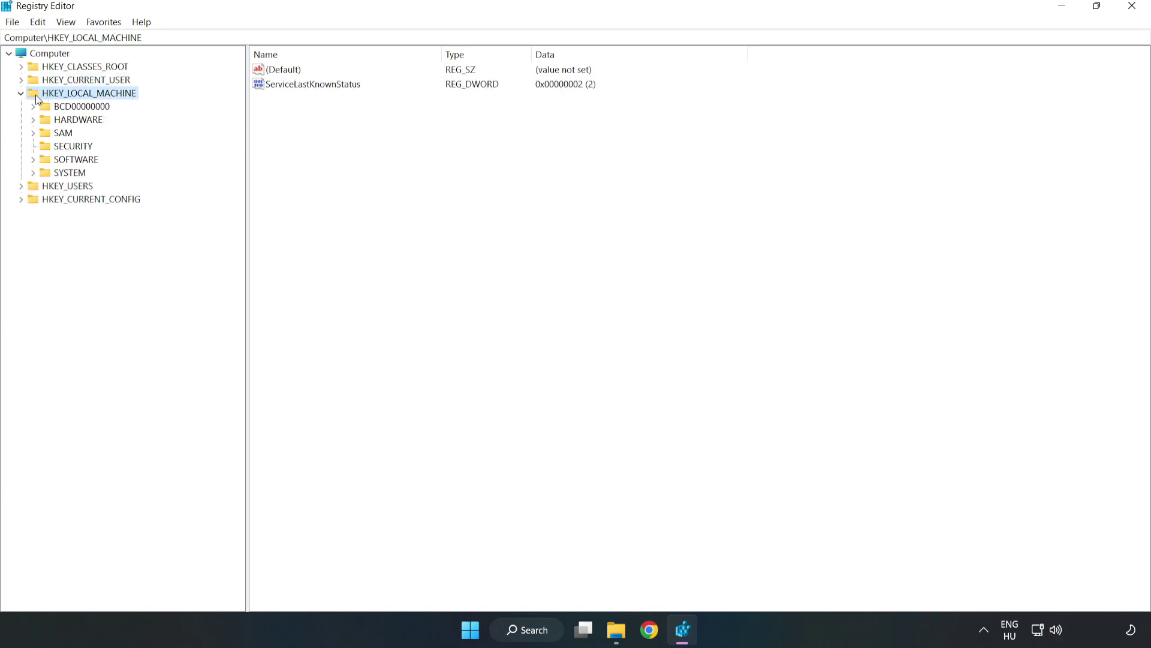
{"action": "left_click", "coordinate": [35, 159]}
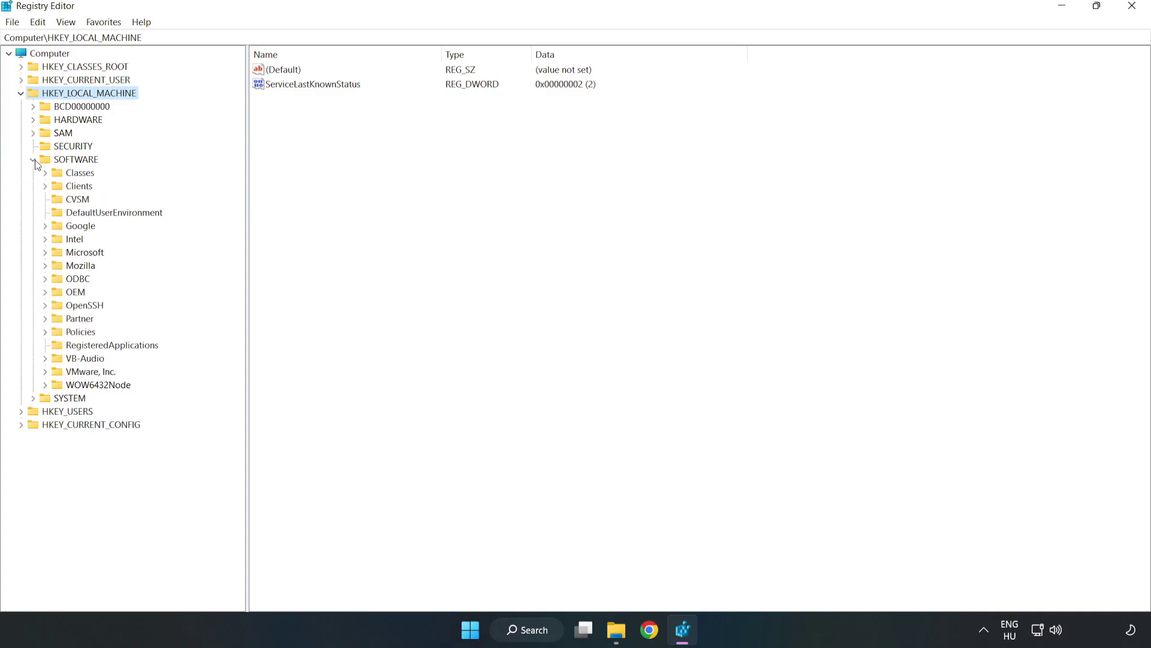
{"action": "left_click", "coordinate": [46, 251]}
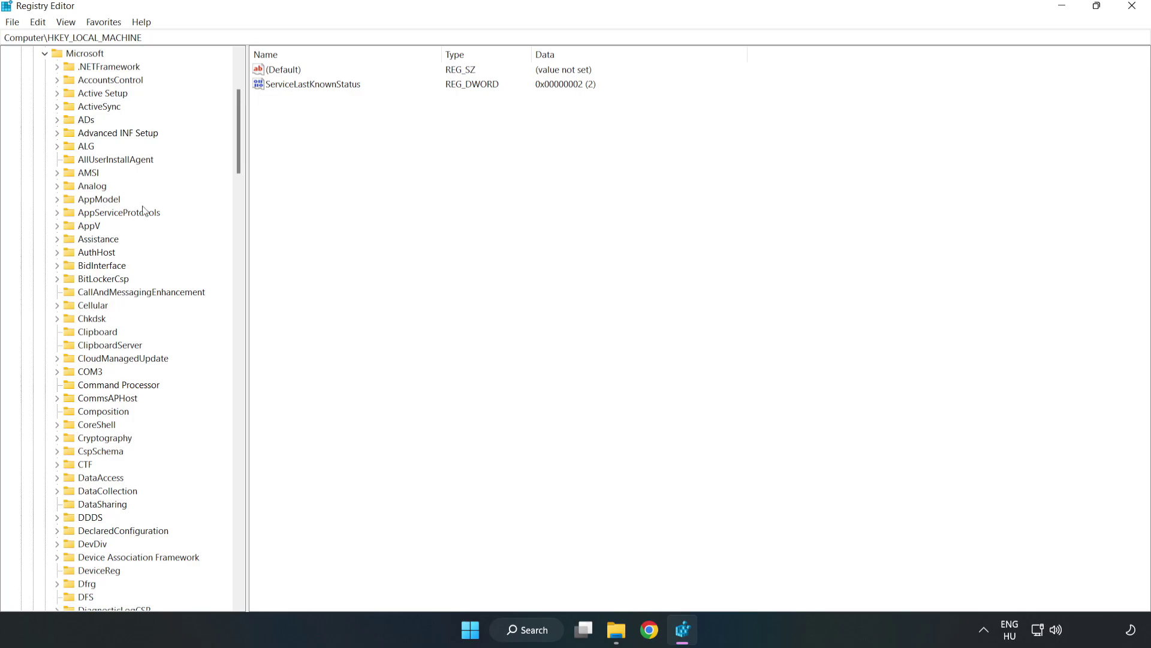
{"action": "left_click_drag", "start_coordinate": [238, 154], "coordinate": [254, 421]}
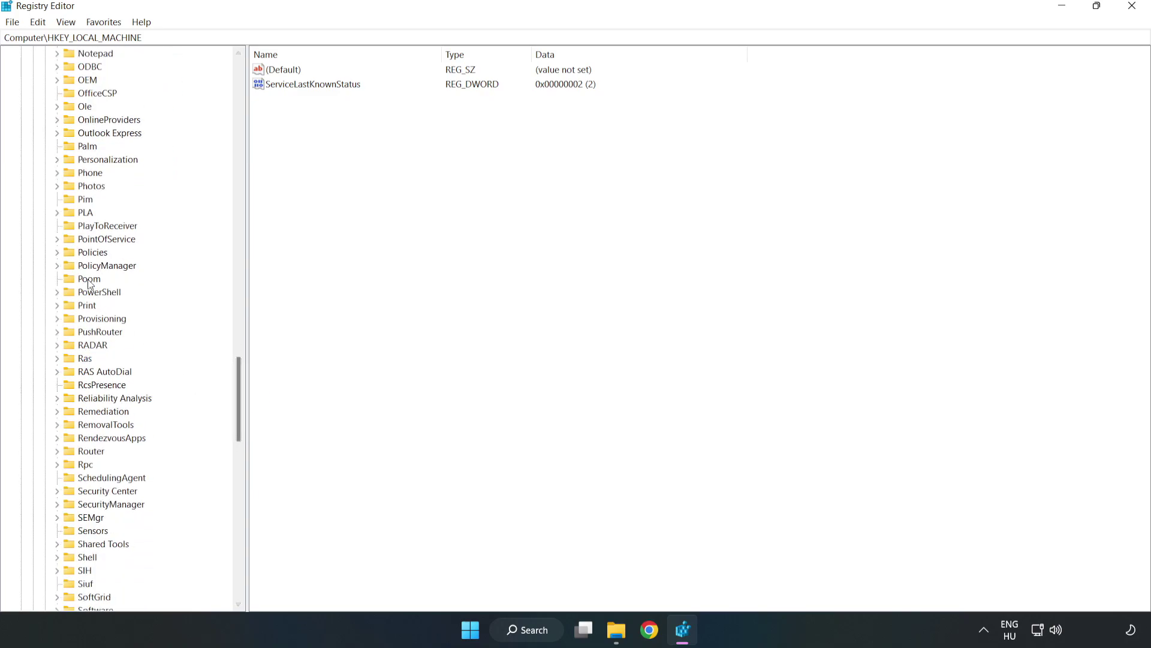
{"action": "left_click", "coordinate": [56, 265]}
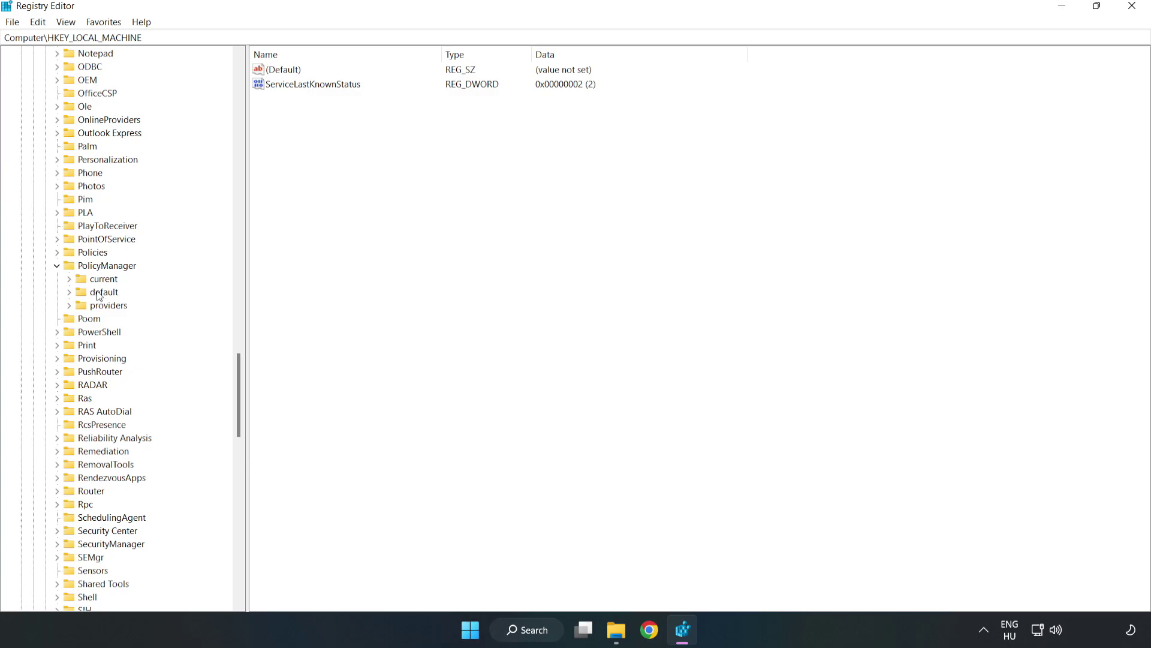
{"action": "left_click", "coordinate": [70, 292]}
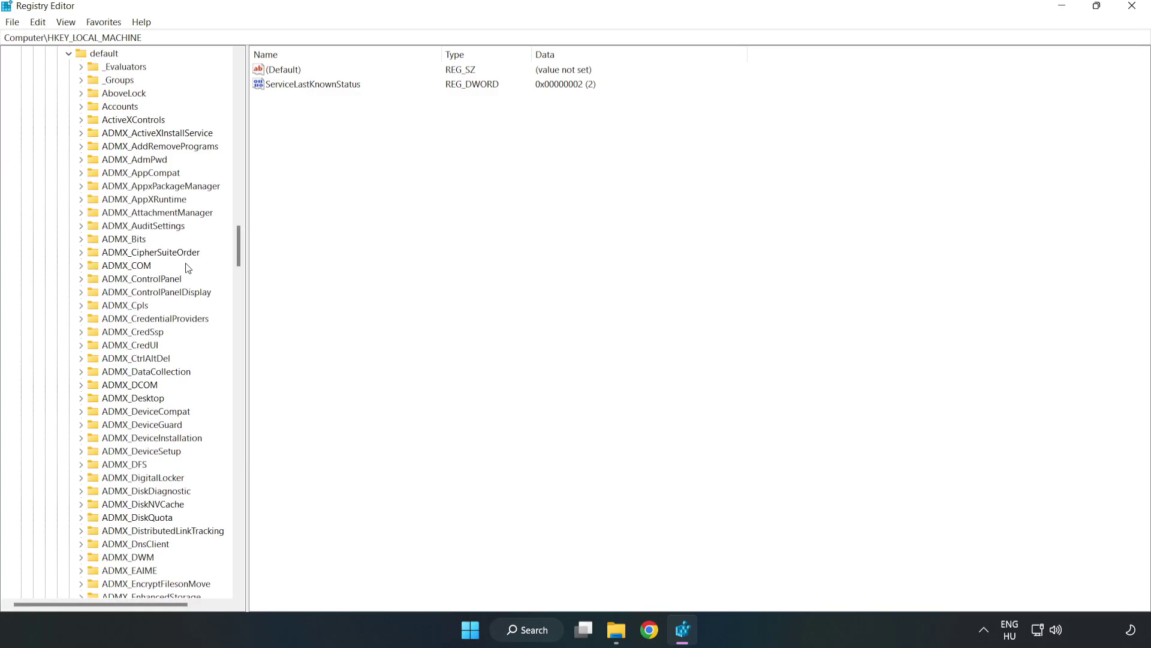
{"action": "left_click_drag", "start_coordinate": [238, 246], "coordinate": [234, 380]}
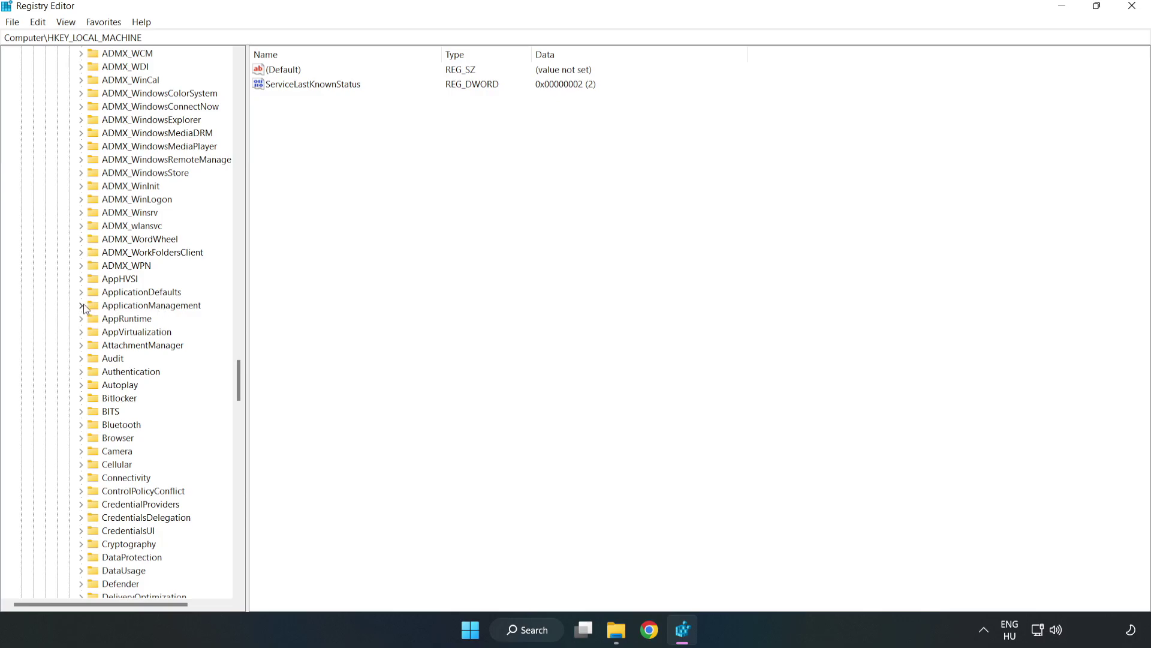
{"action": "left_click", "coordinate": [84, 305]}
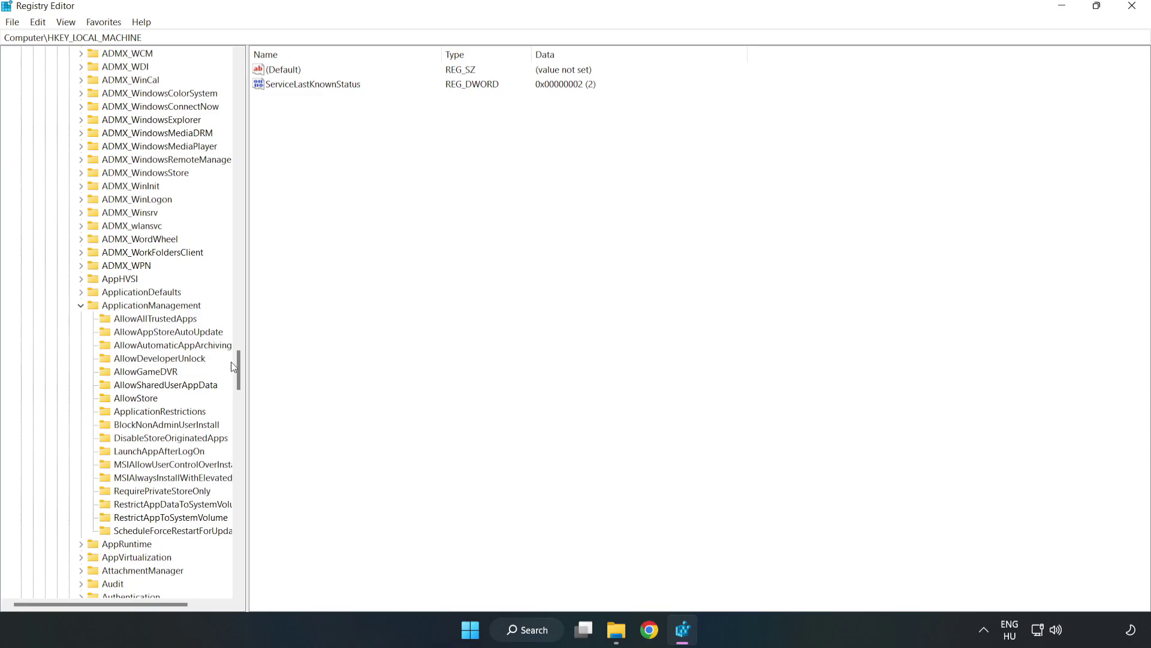
{"action": "left_click", "coordinate": [135, 372]}
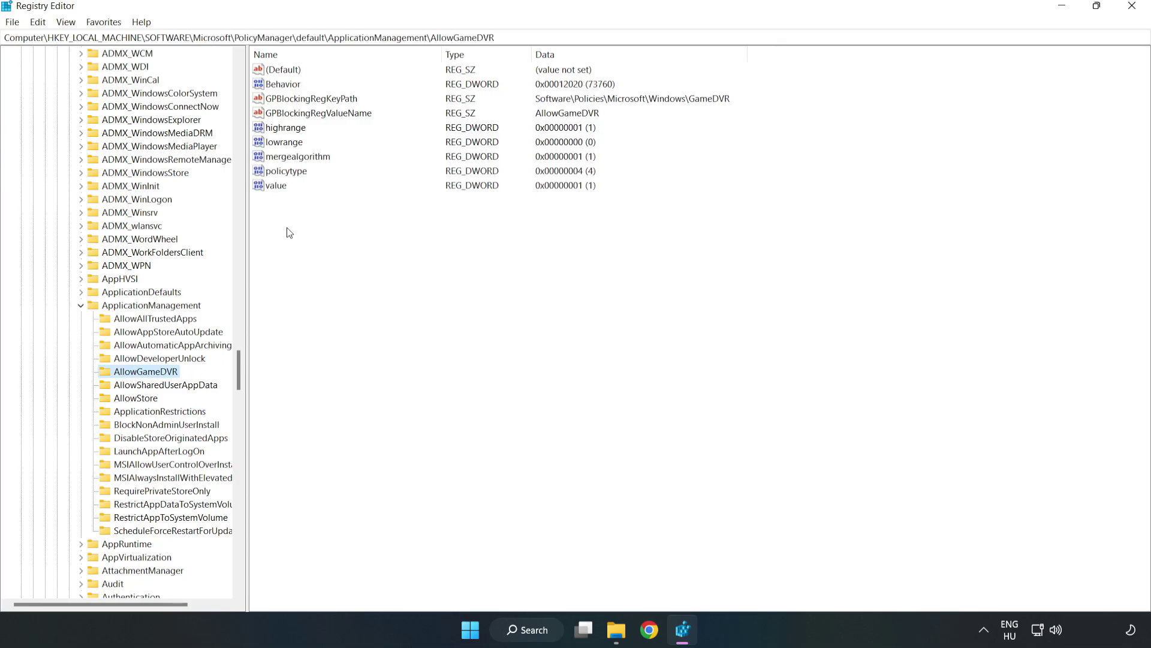
Set AllowGameDVR's 'value' entry to 0 and close Registry Editor
{"action": "left_click", "coordinate": [274, 185]}
{"action": "right_click", "coordinate": [281, 191]}
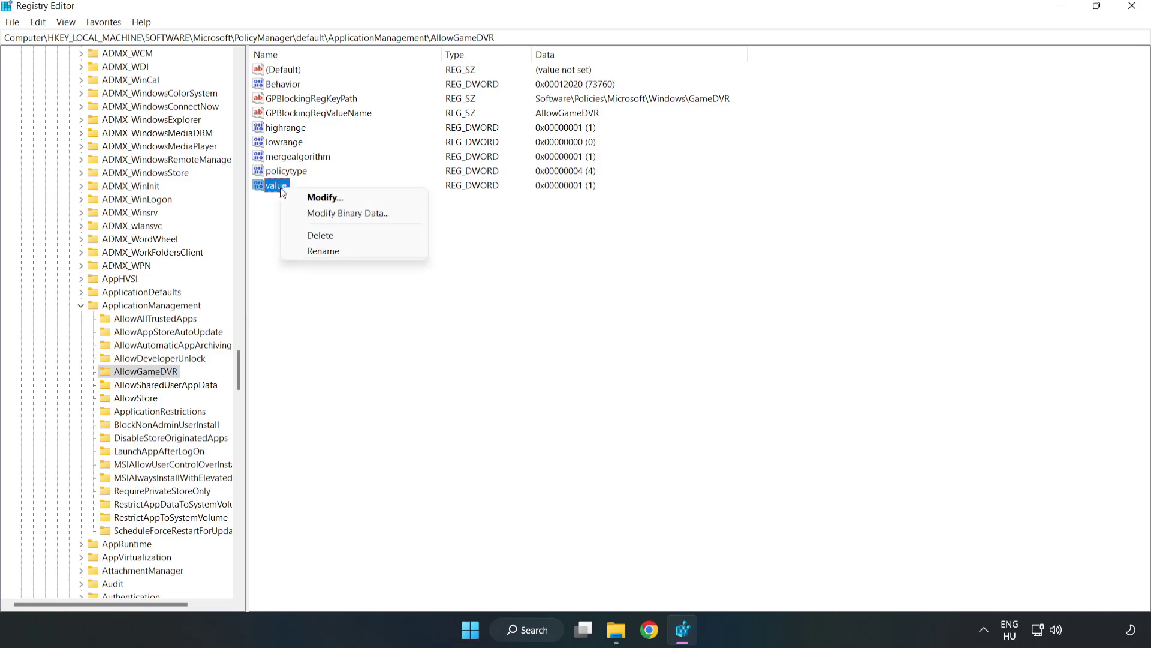
{"action": "left_click", "coordinate": [331, 200]}
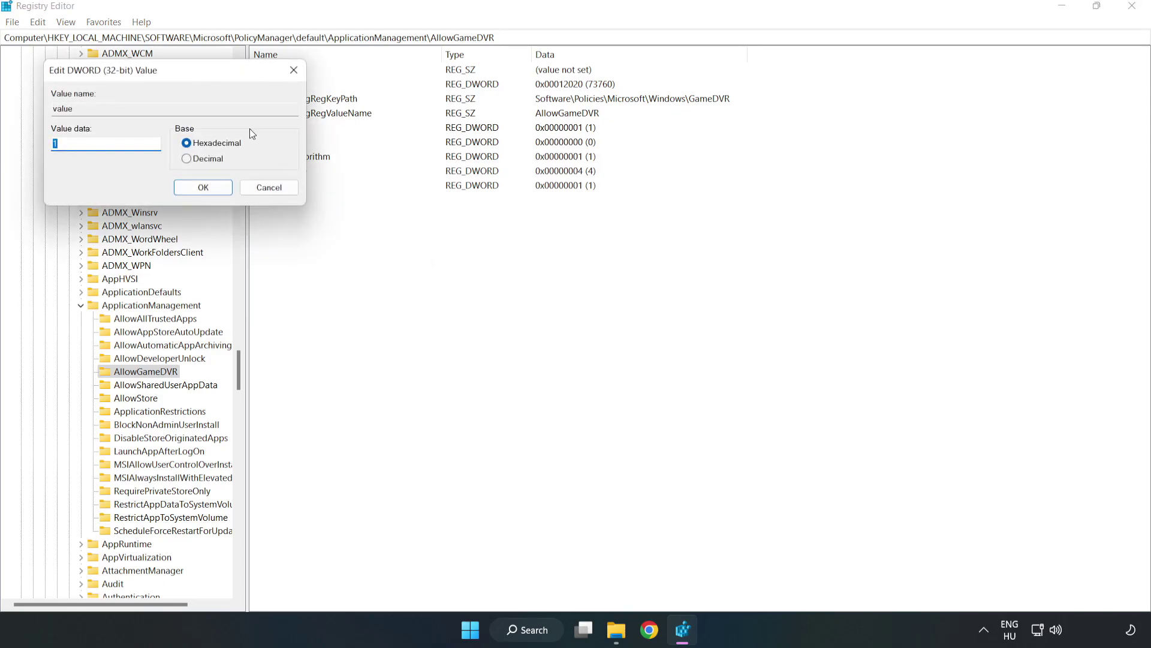
{"action": "mouse_move", "coordinate": [226, 85]}
{"action": "left_mouse_down"}
{"action": "mouse_move", "coordinate": [586, 244]}
{"action": "mouse_move", "coordinate": [569, 241]}
{"action": "left_mouse_up"}
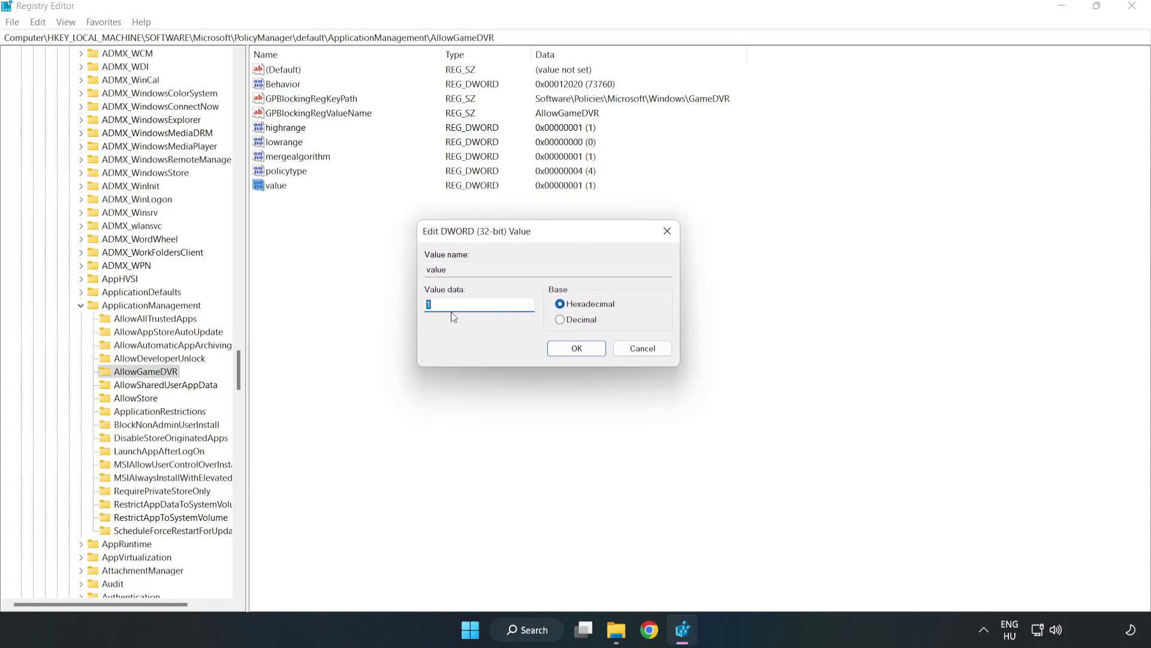
{"action": "type", "text": "0"}
{"action": "left_click", "coordinate": [576, 348]}
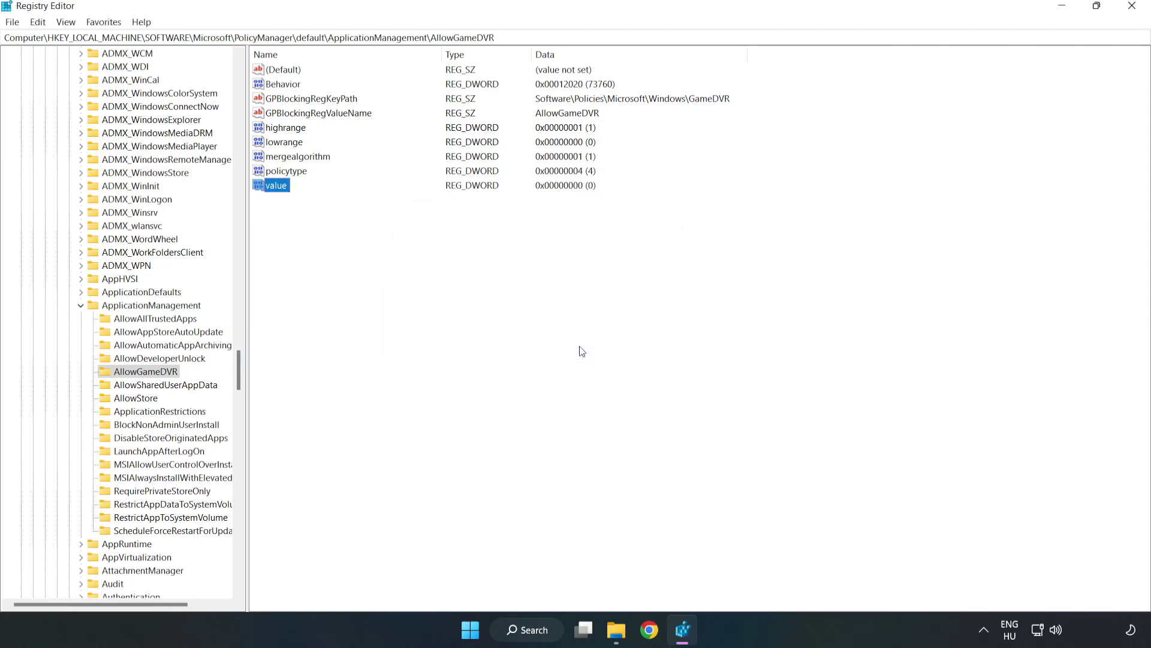
{"action": "left_click", "coordinate": [1132, 7]}
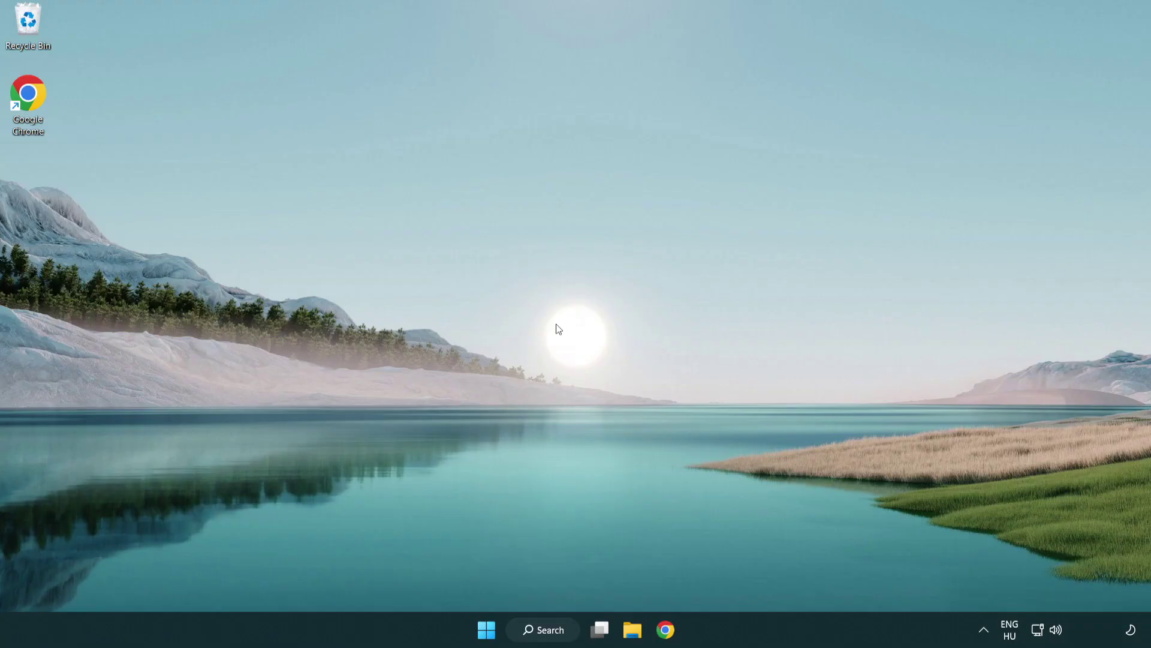
Download the DirectX End-User Runtime Web Installer in Chrome and run dxwebsetup.exe
{"action": "left_click", "coordinate": [667, 629]}
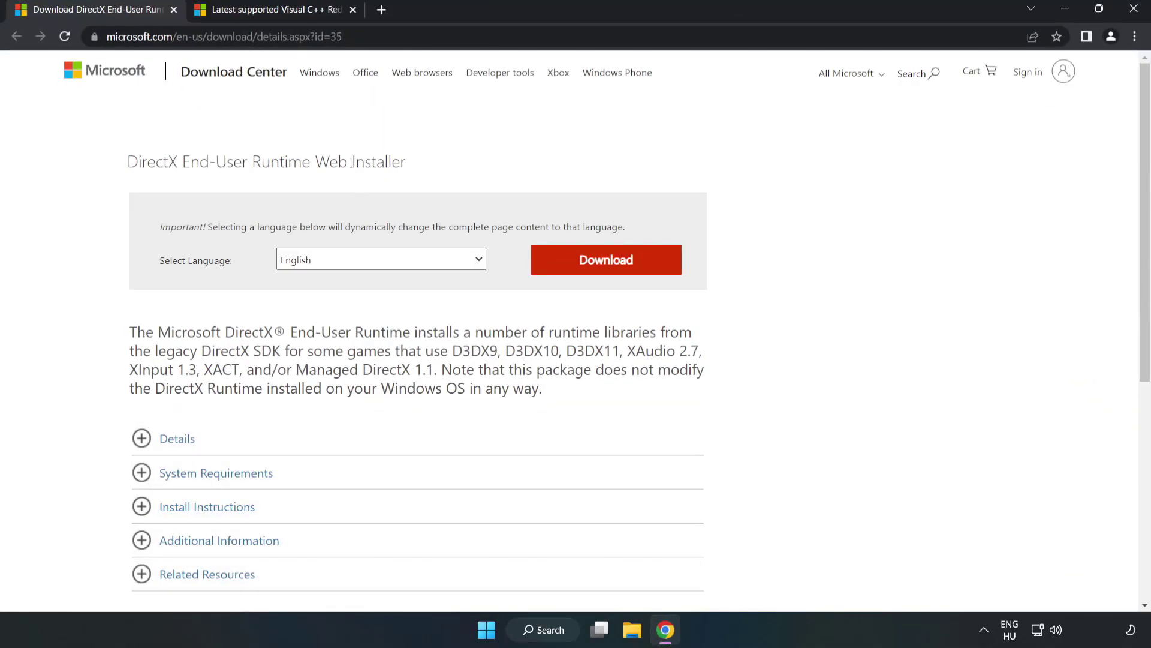
{"action": "left_click_drag", "start_coordinate": [342, 37], "coordinate": [151, 36]}
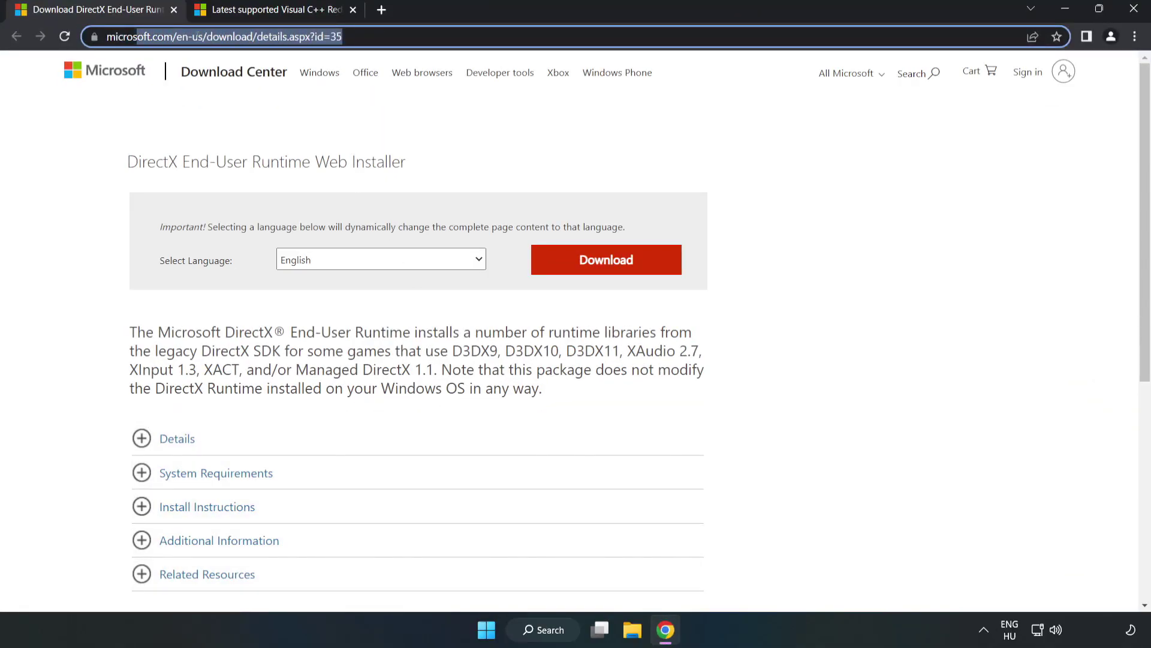
{"action": "left_click", "coordinate": [402, 158]}
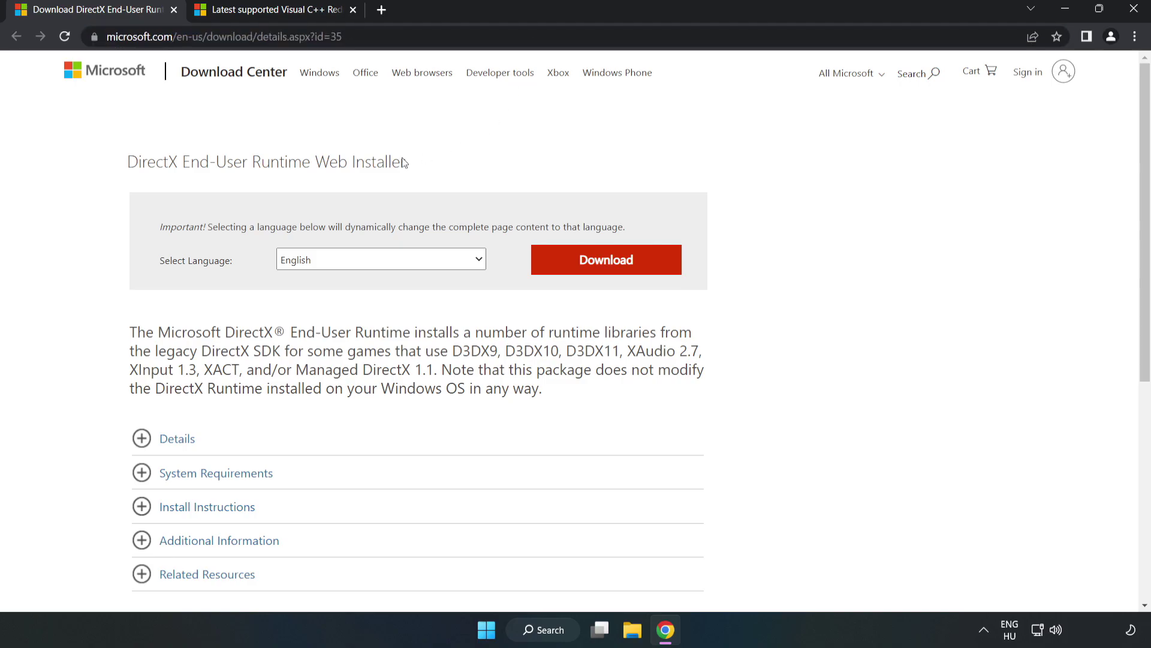
{"action": "left_click", "coordinate": [614, 273]}
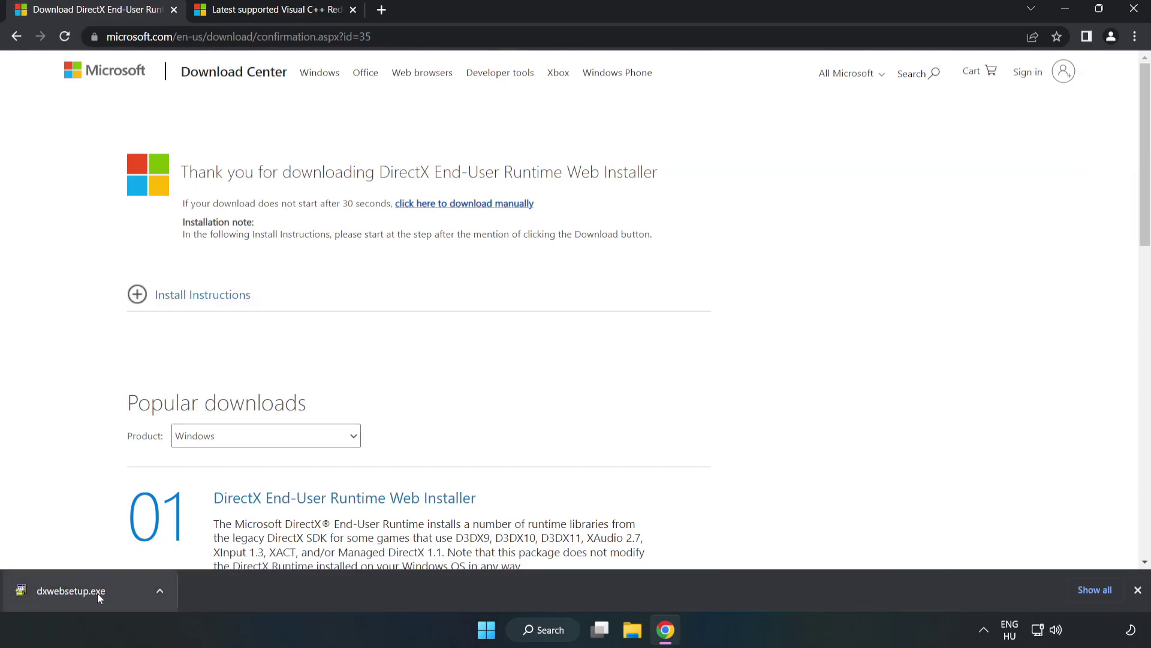
{"action": "left_click", "coordinate": [116, 594]}
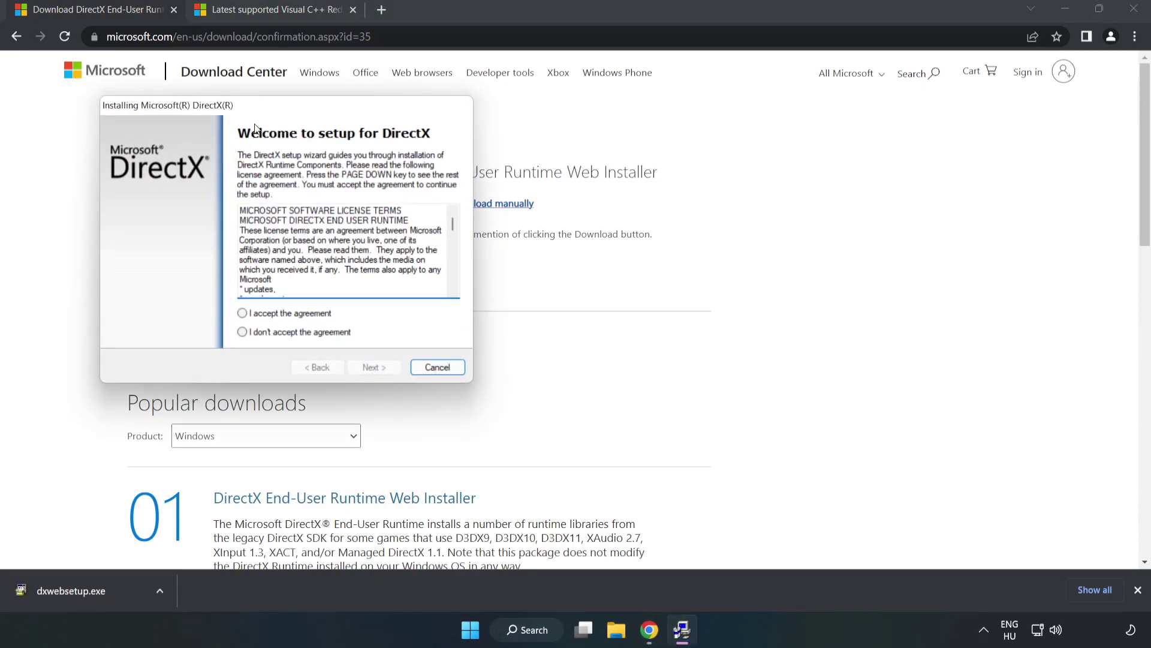
Accept the DirectX license, decline the Bing Bar, install and finish setup
{"action": "left_click_drag", "start_coordinate": [259, 107], "coordinate": [547, 162]}
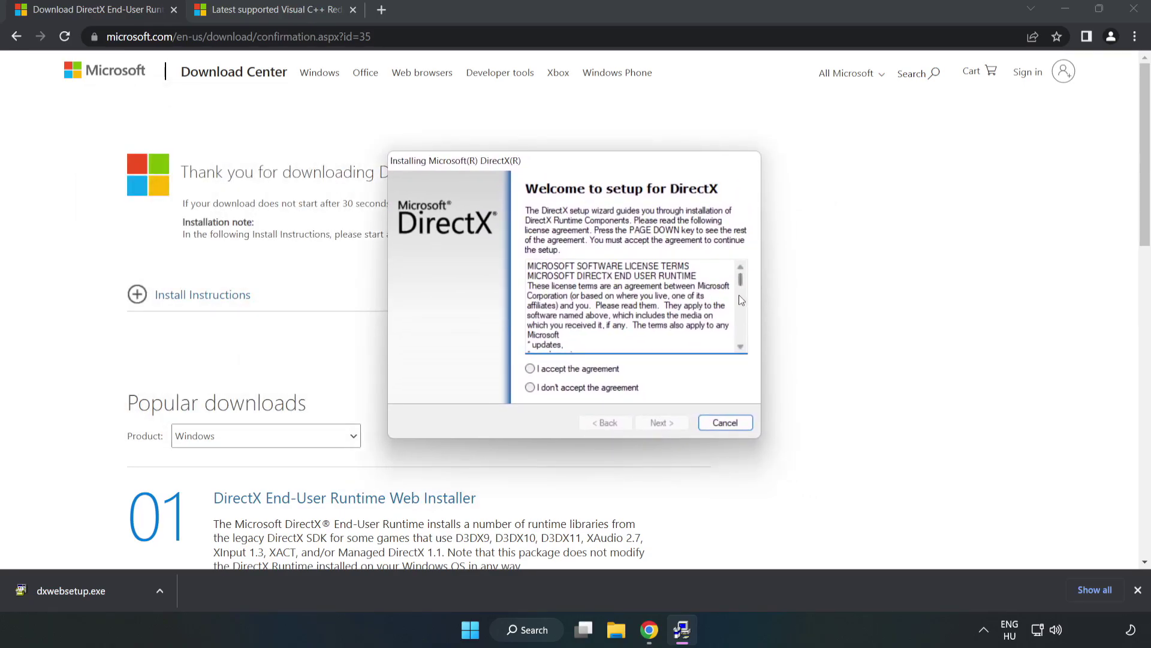
{"action": "left_click_drag", "start_coordinate": [740, 280], "coordinate": [740, 340]}
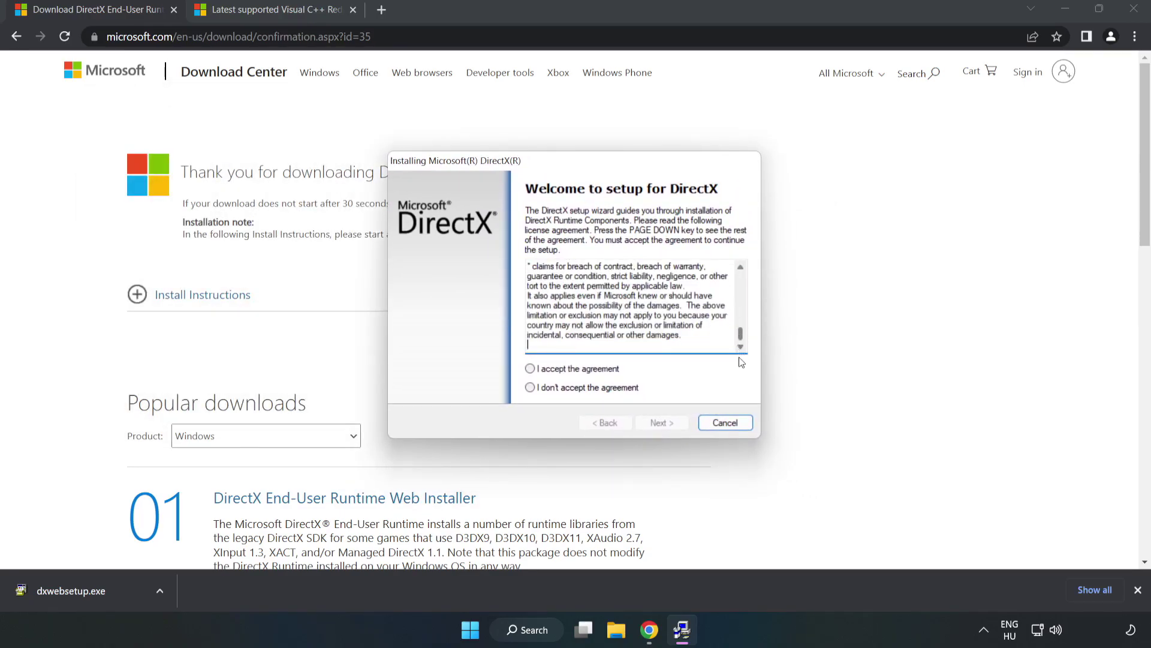
{"action": "left_click", "coordinate": [529, 368]}
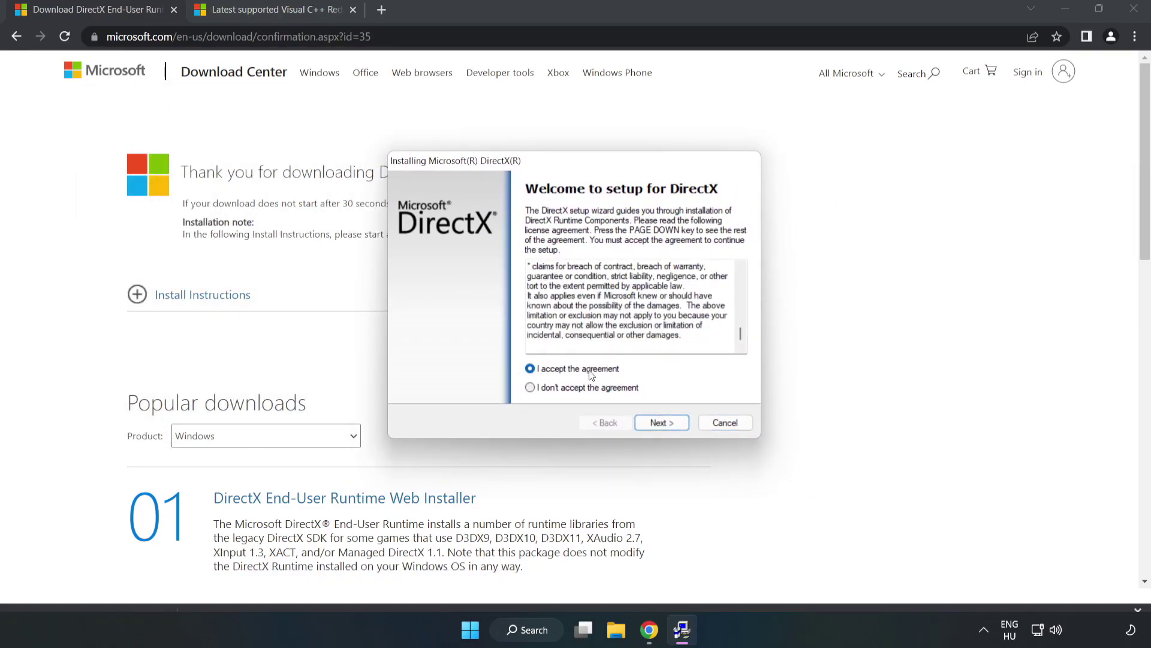
{"action": "left_click", "coordinate": [667, 424]}
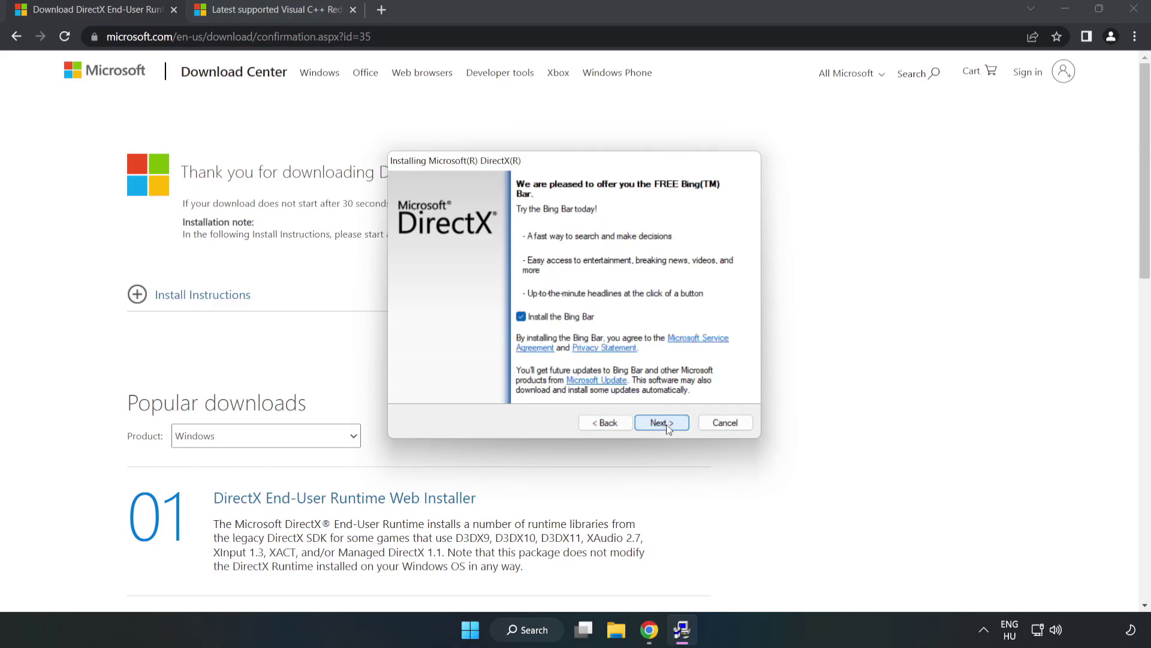
{"action": "left_click", "coordinate": [521, 316]}
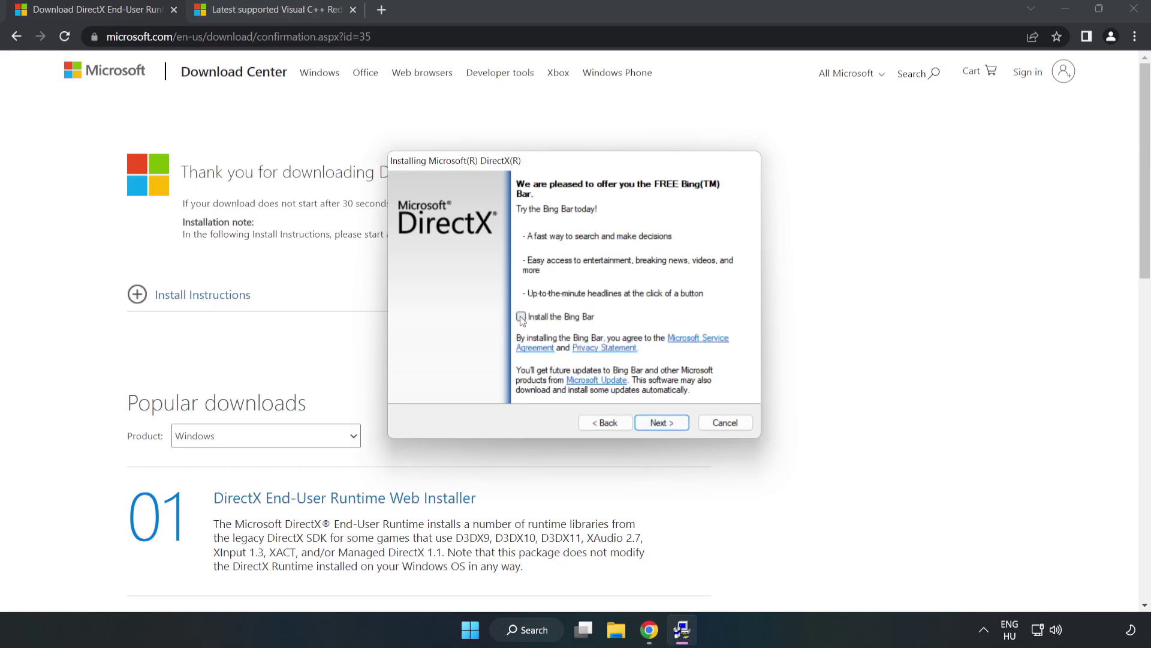
{"action": "left_click", "coordinate": [664, 420]}
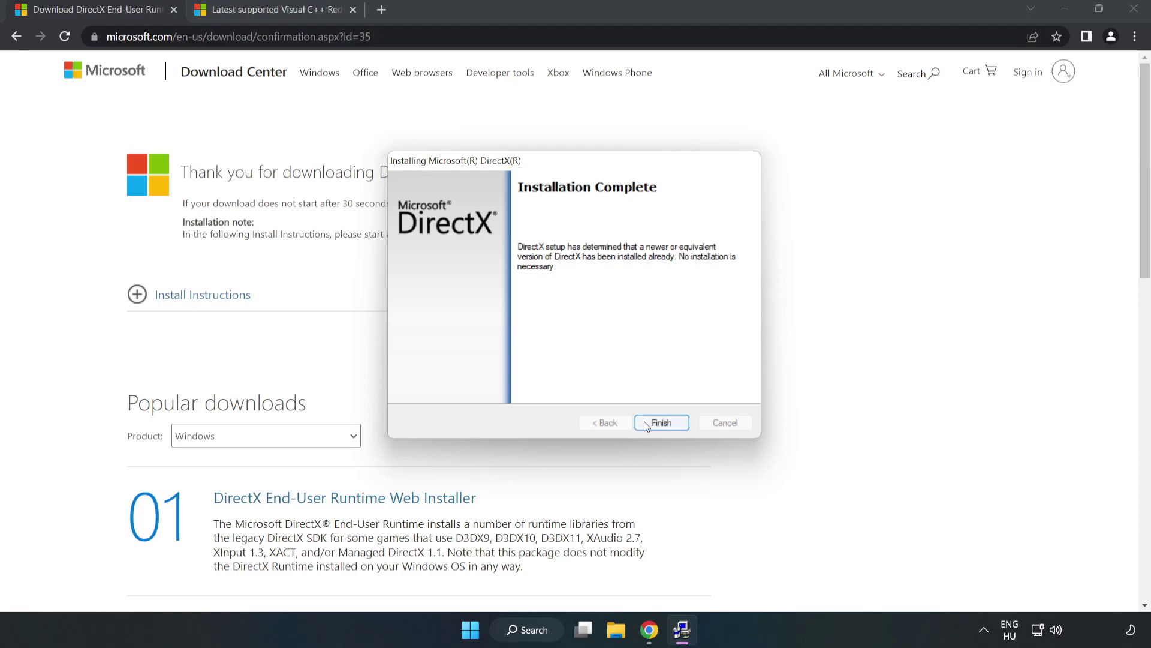
{"action": "left_click", "coordinate": [664, 424]}
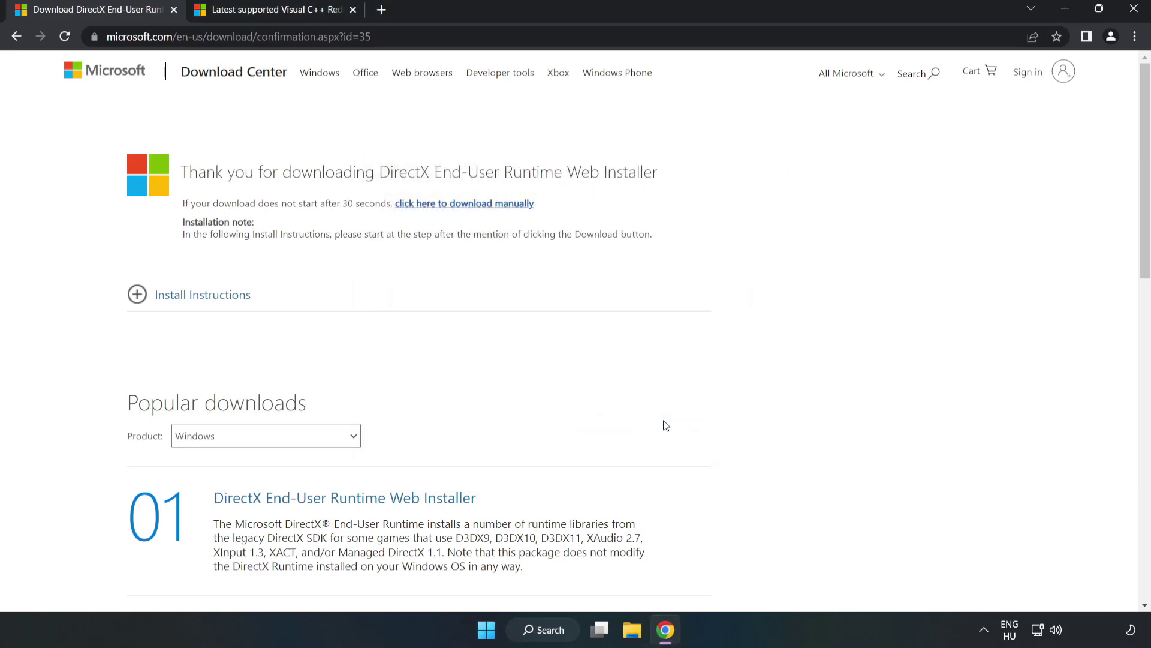
Close the DirectX tab and download the ARM64, x86 and x64 Visual C++ redistributables
{"action": "left_click", "coordinate": [173, 11]}
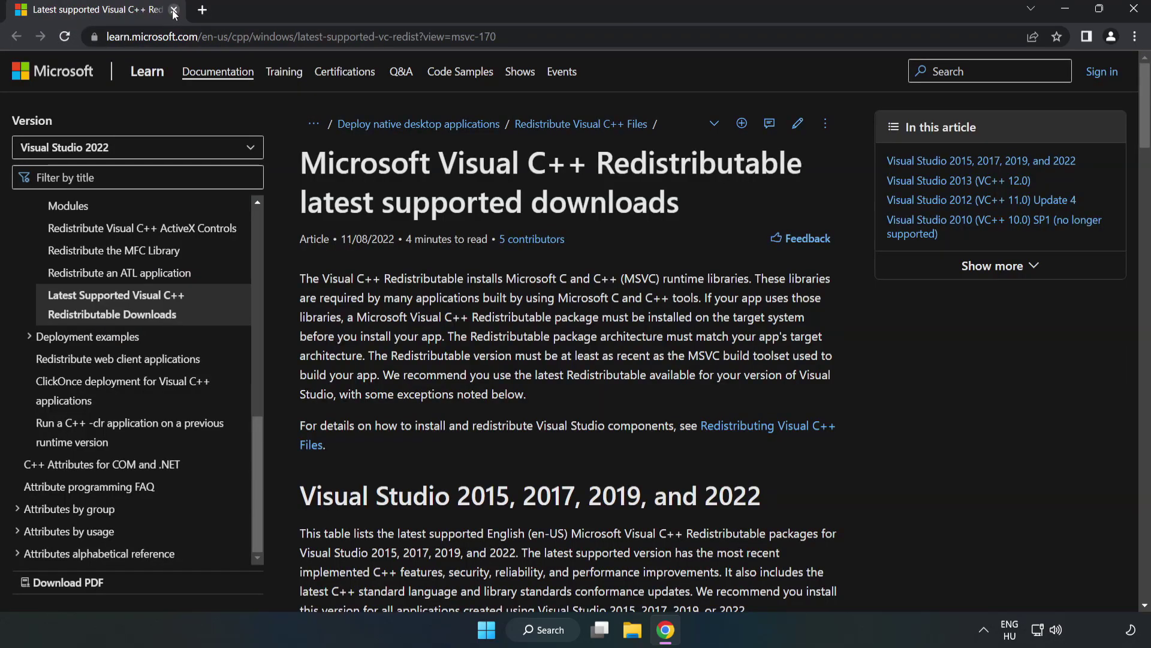
{"action": "left_click", "coordinate": [232, 36]}
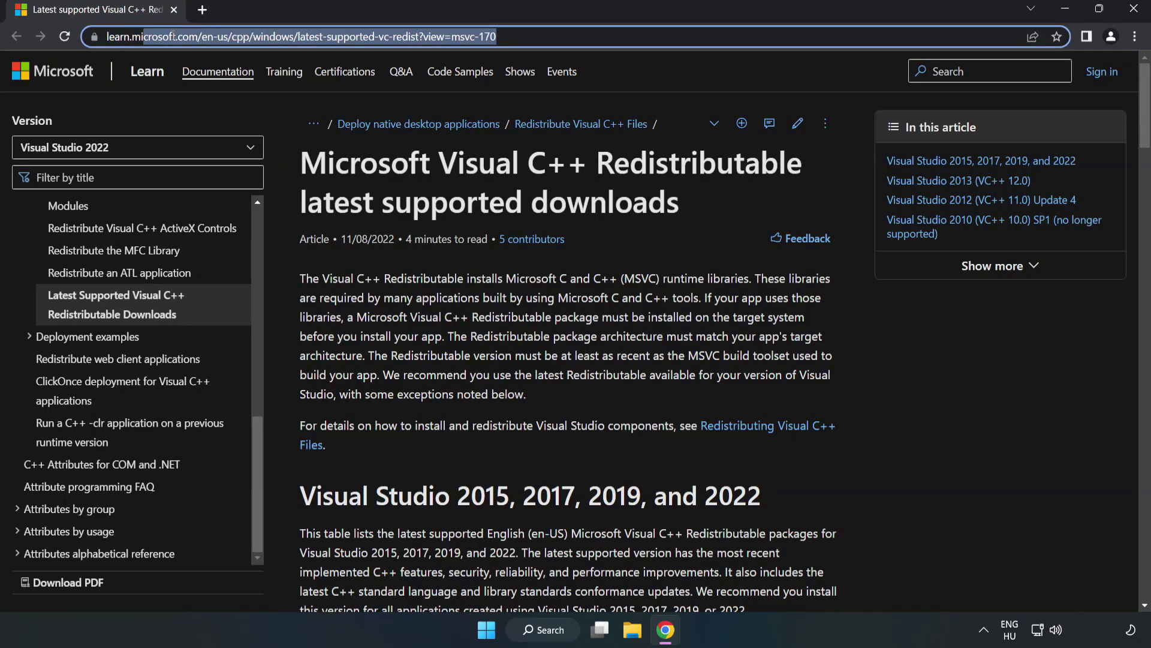
{"action": "left_click", "coordinate": [531, 37]}
{"action": "left_click", "coordinate": [621, 122]}
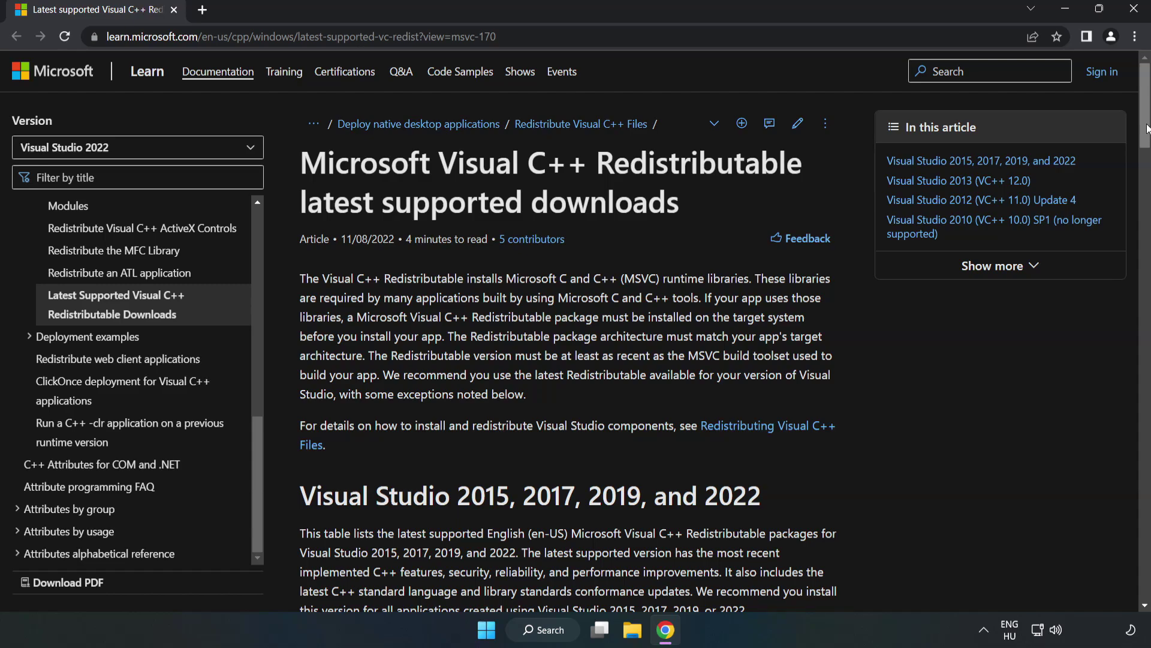
{"action": "left_click_drag", "start_coordinate": [1146, 135], "coordinate": [1146, 167]}
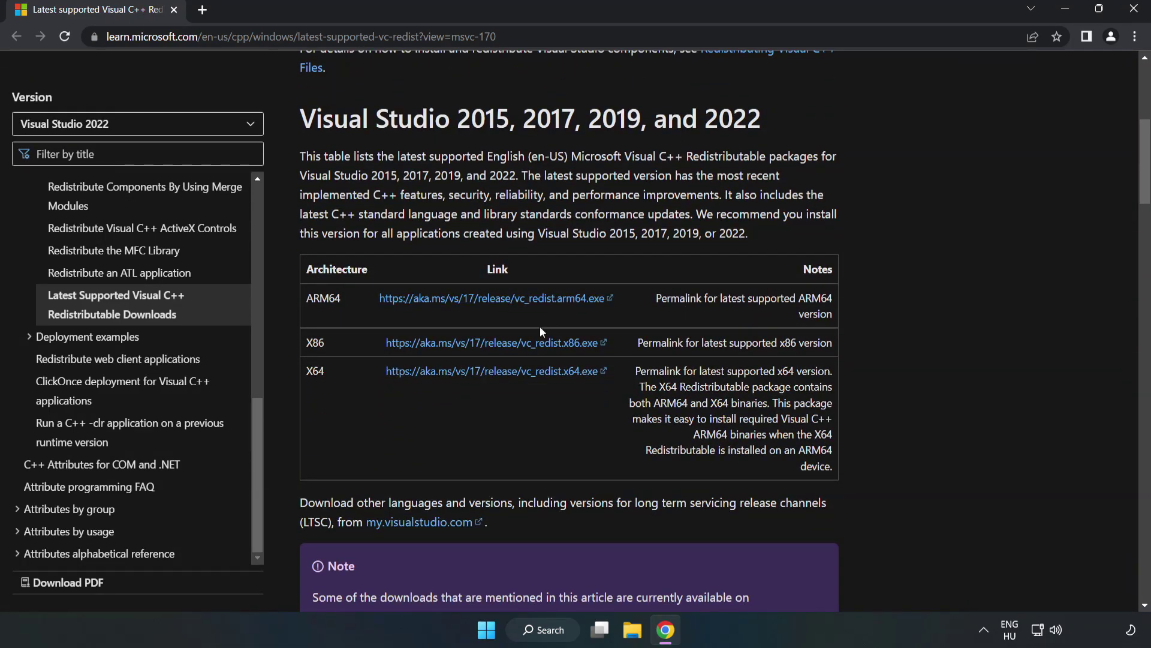
{"action": "left_click", "coordinate": [490, 343]}
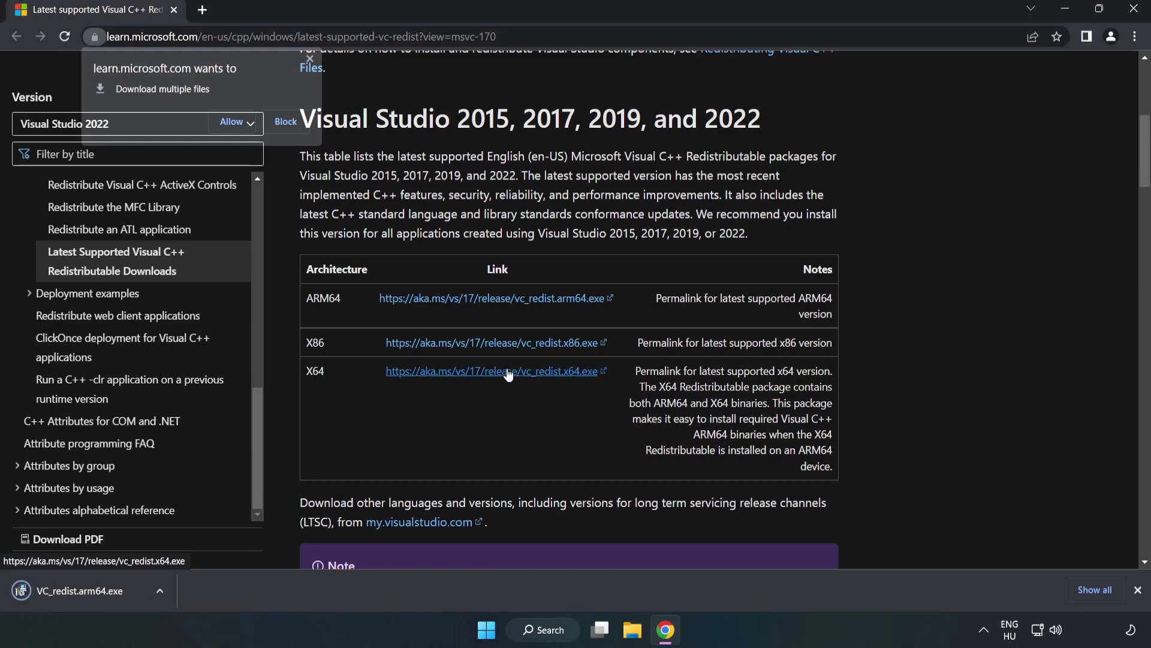
{"action": "left_click", "coordinate": [477, 370]}
{"action": "left_click", "coordinate": [233, 122]}
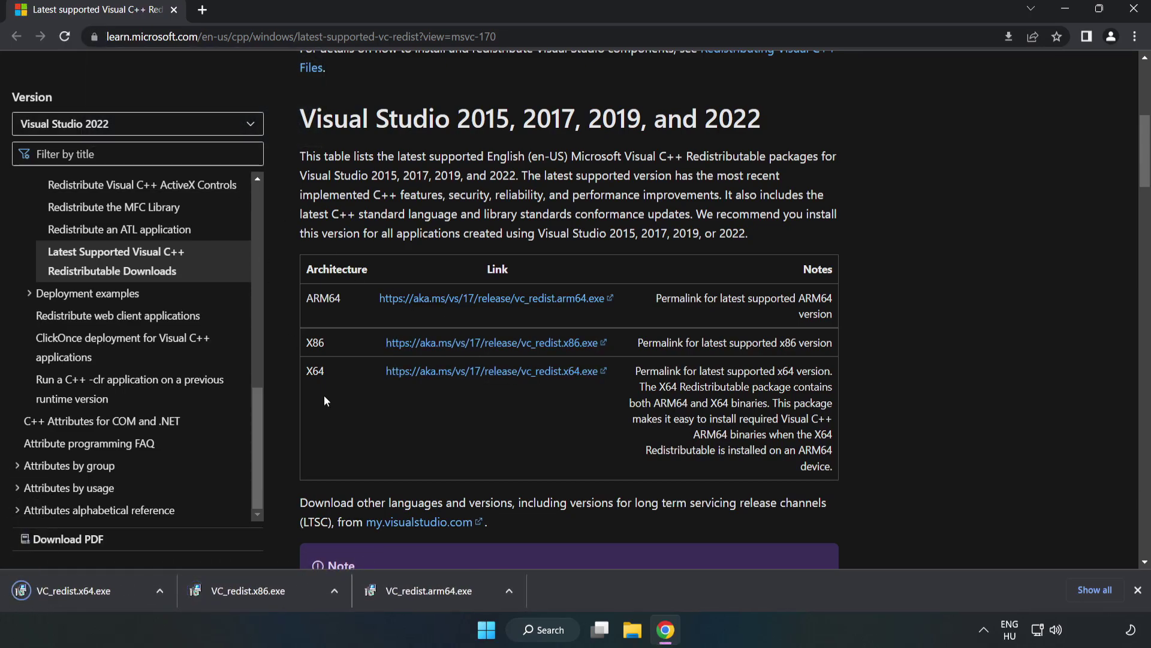
Attempt the VC_redist.arm64 install and dismiss its unsupported-processor failure
{"action": "left_click", "coordinate": [441, 595]}
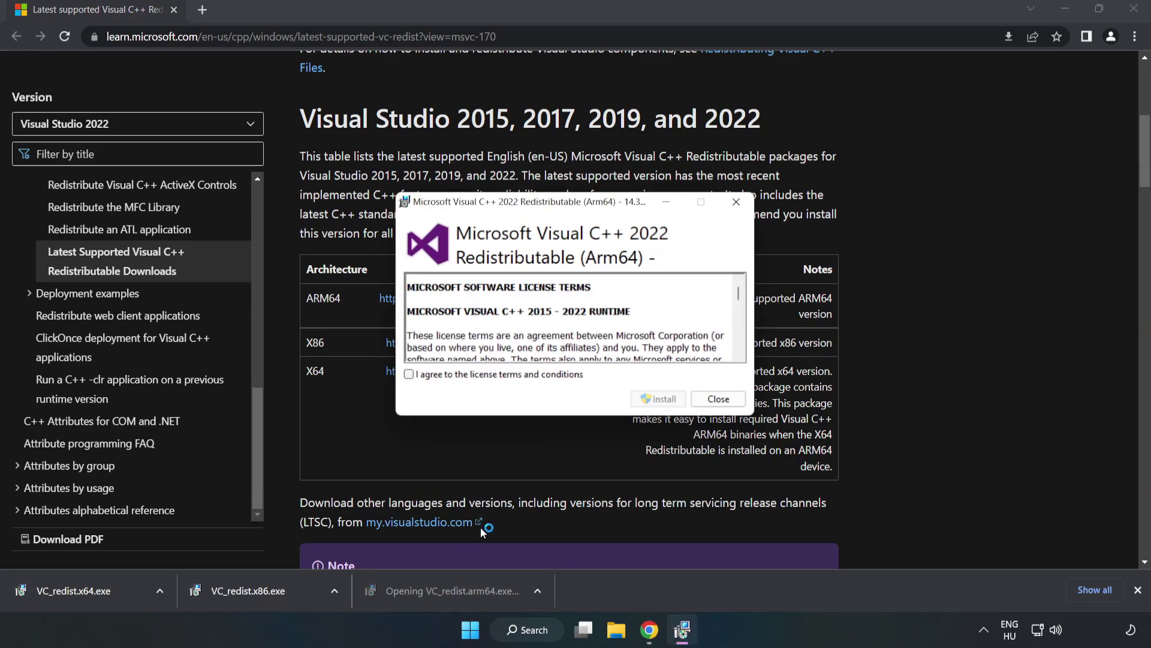
{"action": "scroll", "coordinate": [732, 306], "scroll_direction": "down", "scroll_amount": 10}
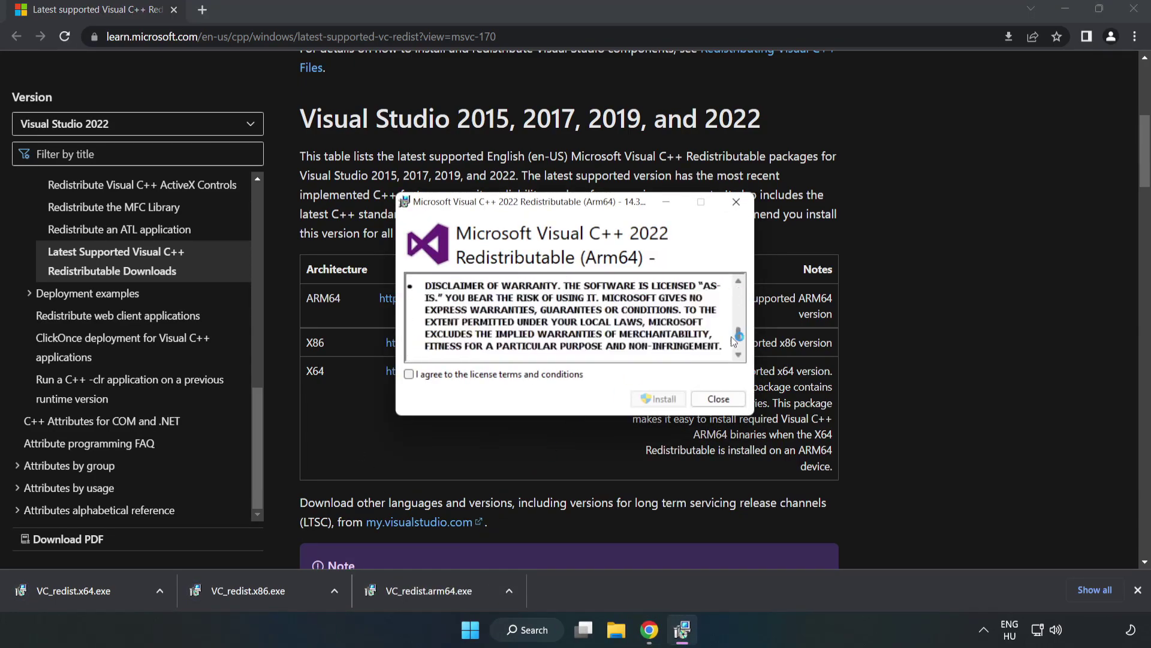
{"action": "left_click", "coordinate": [504, 375]}
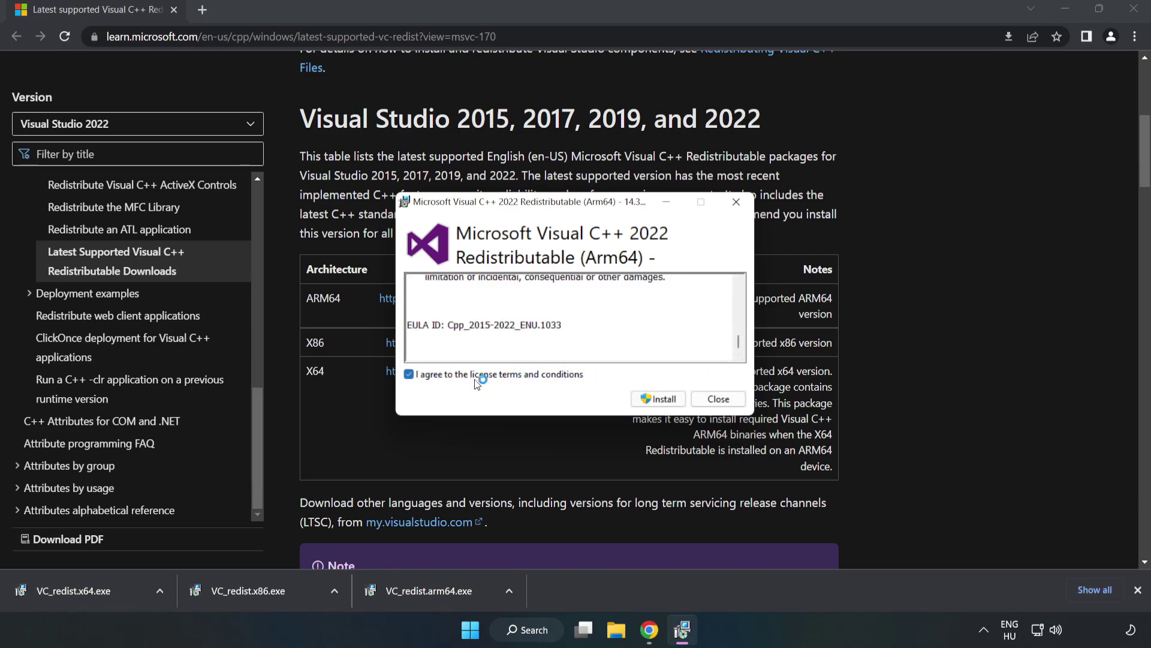
{"action": "left_click", "coordinate": [659, 399]}
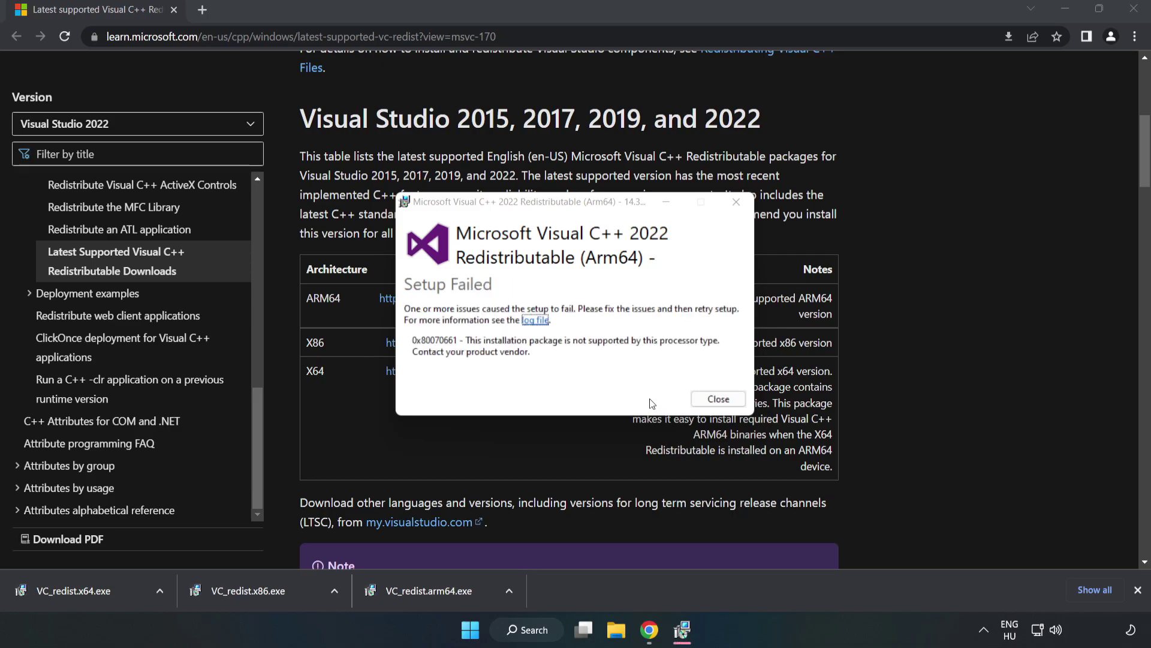
{"action": "left_click", "coordinate": [717, 399]}
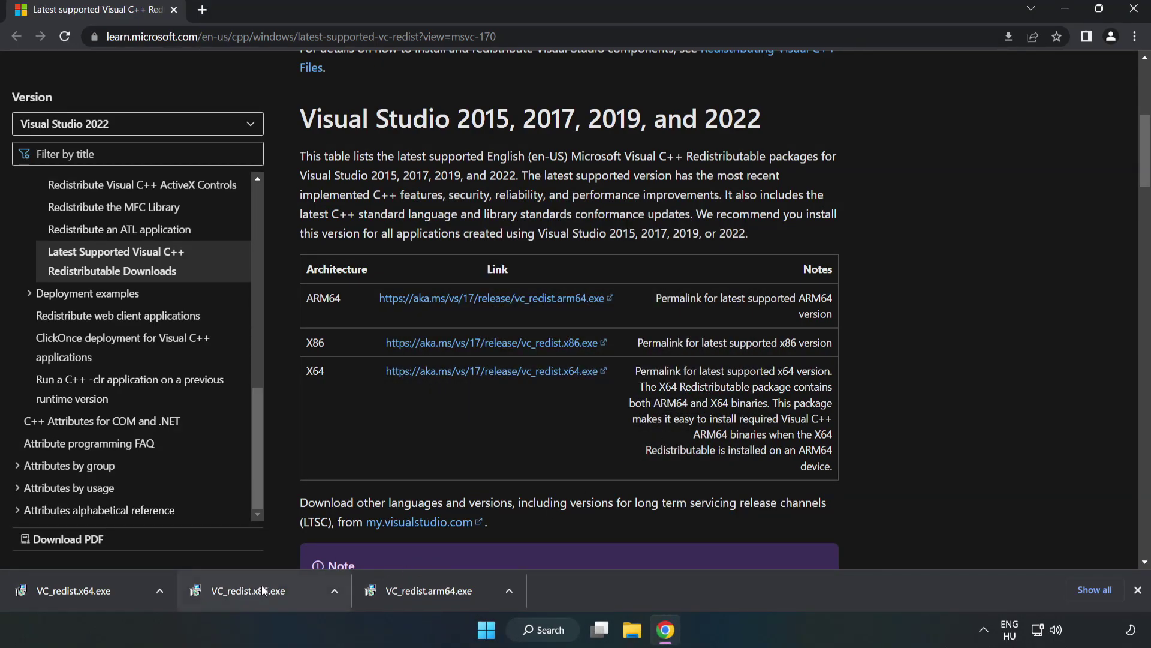
Install VC_redist.x86 and VC_redist.x64, closing each installer without restarting
{"action": "left_click", "coordinate": [264, 590]}
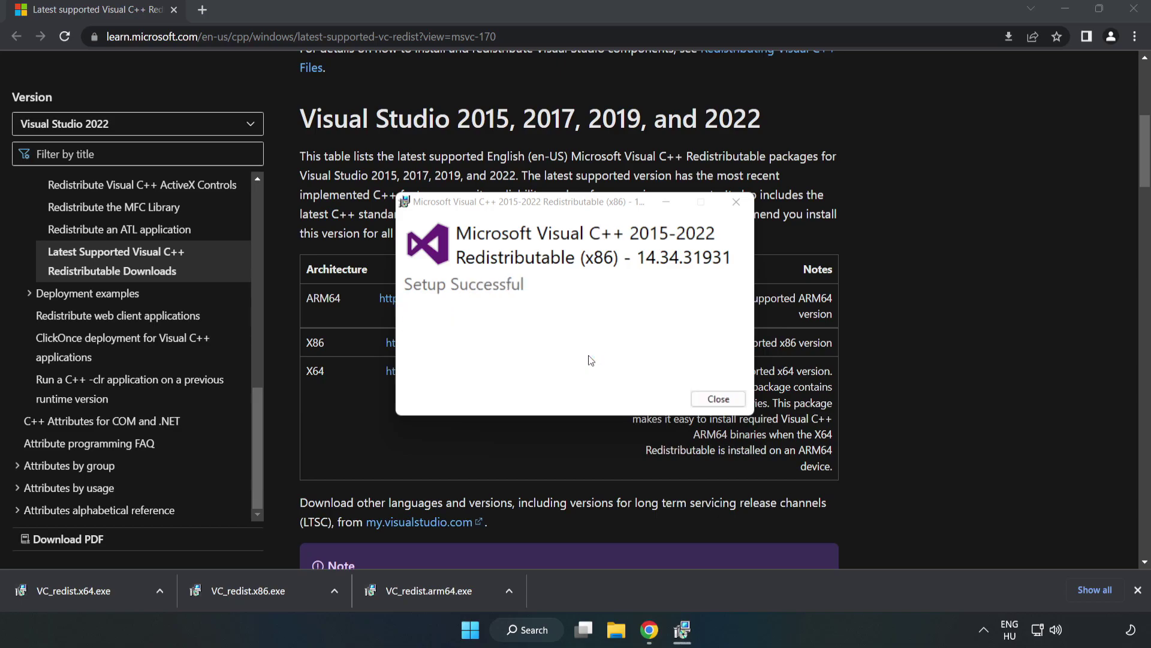
{"action": "left_click", "coordinate": [718, 399]}
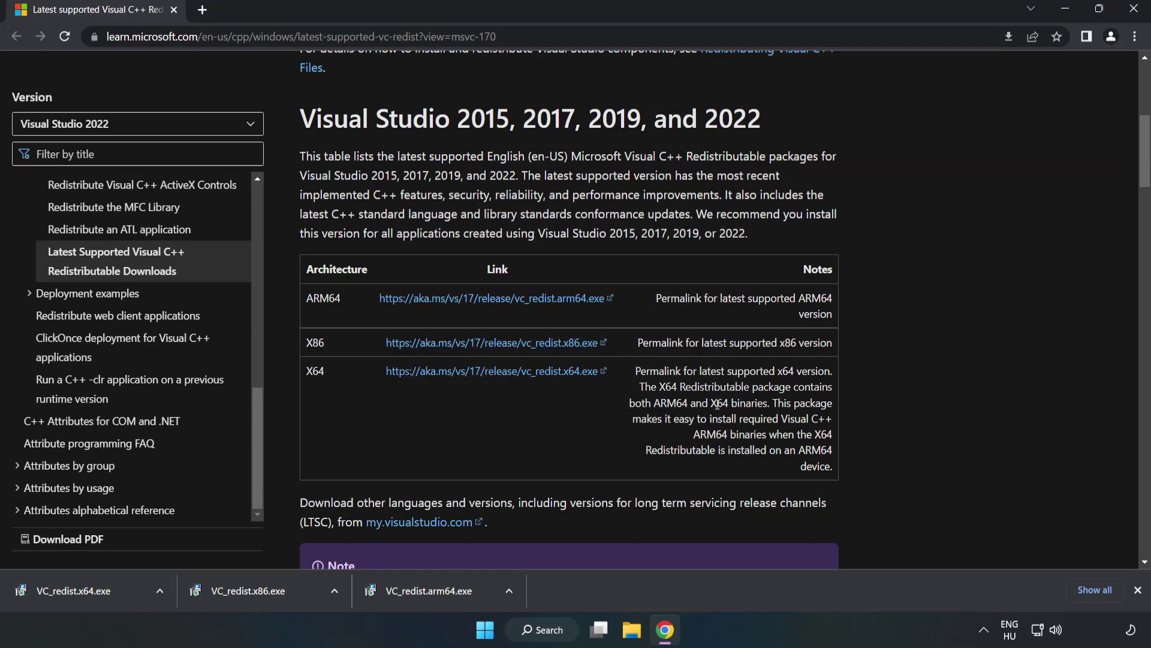
{"action": "left_click", "coordinate": [63, 587]}
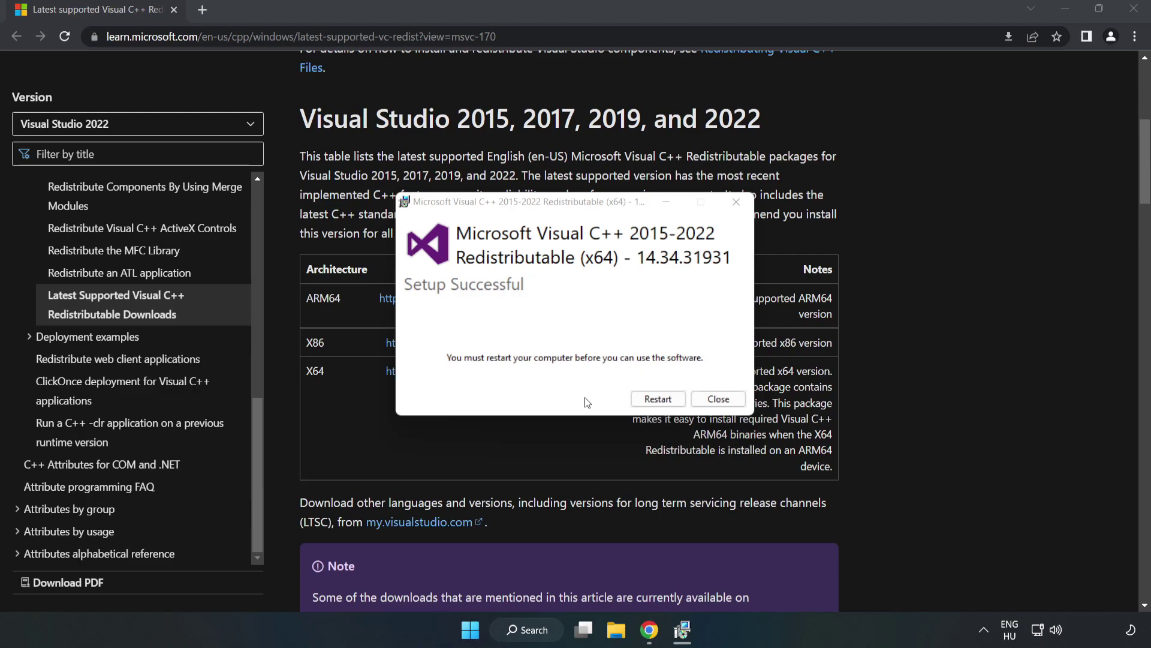
{"action": "left_click", "coordinate": [717, 399]}
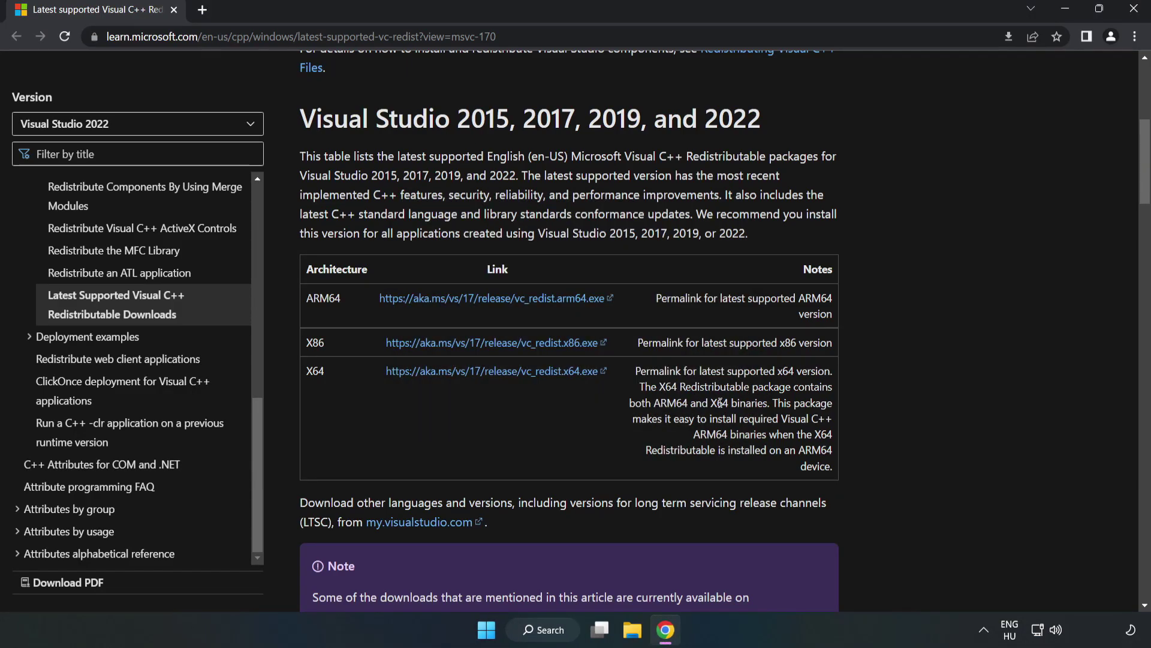
Close Chrome and bring up the Start menu power options with Restart
{"action": "left_click", "coordinate": [1135, 11]}
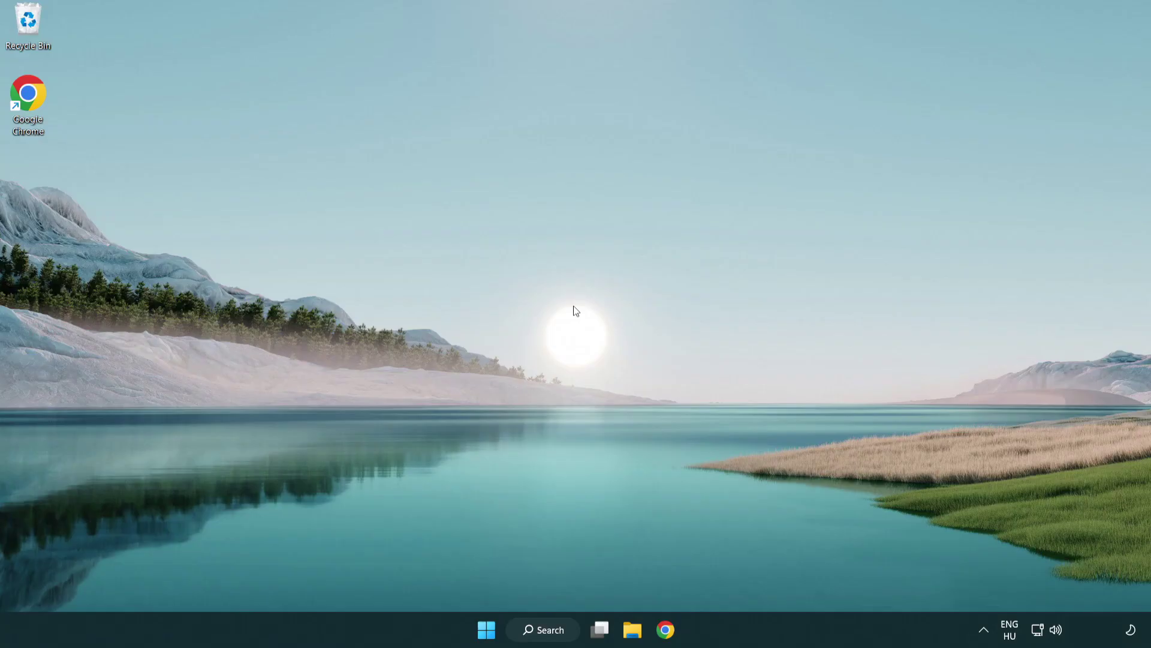
{"action": "left_click", "coordinate": [487, 629]}
{"action": "left_click", "coordinate": [762, 577]}
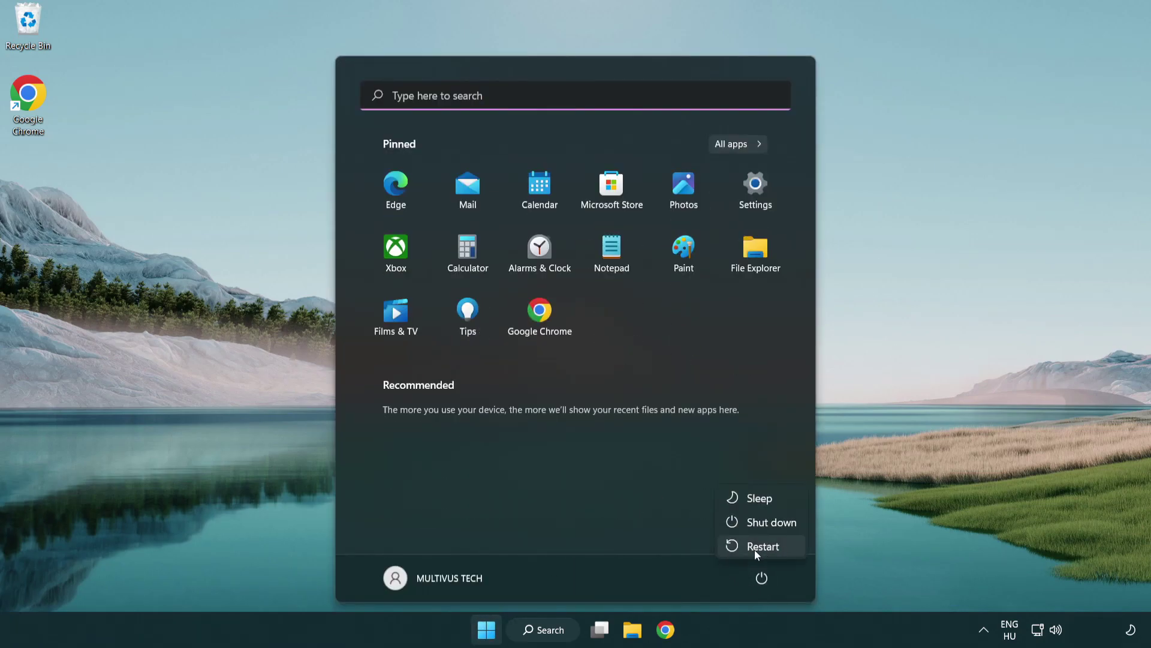